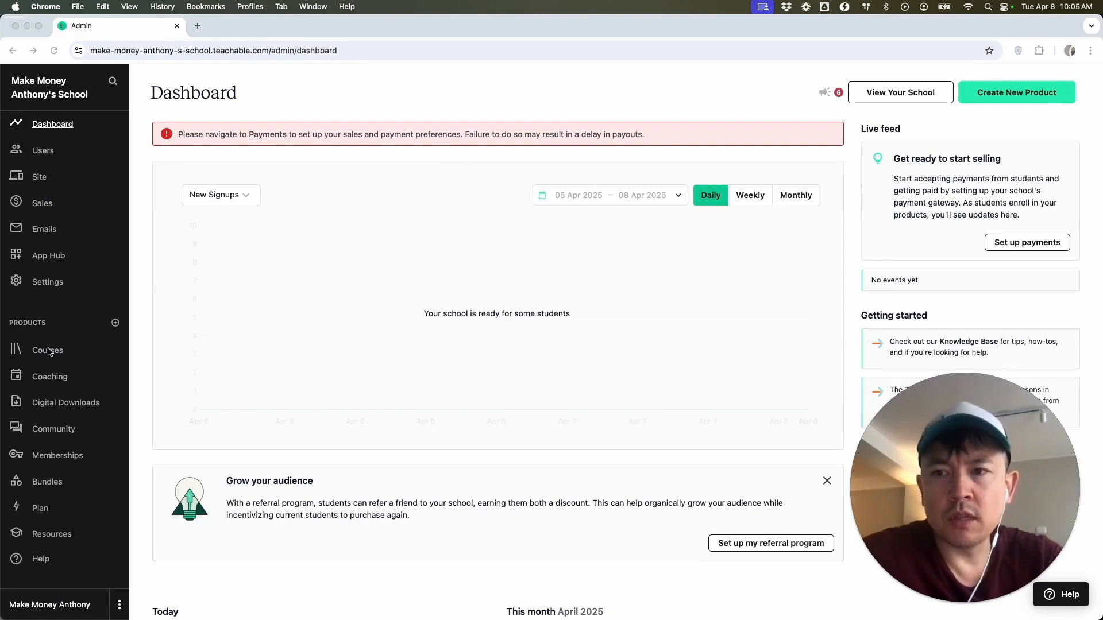
Start creating a new course and title it "International Cooking"
{"action": "left_click", "coordinate": [49, 351]}
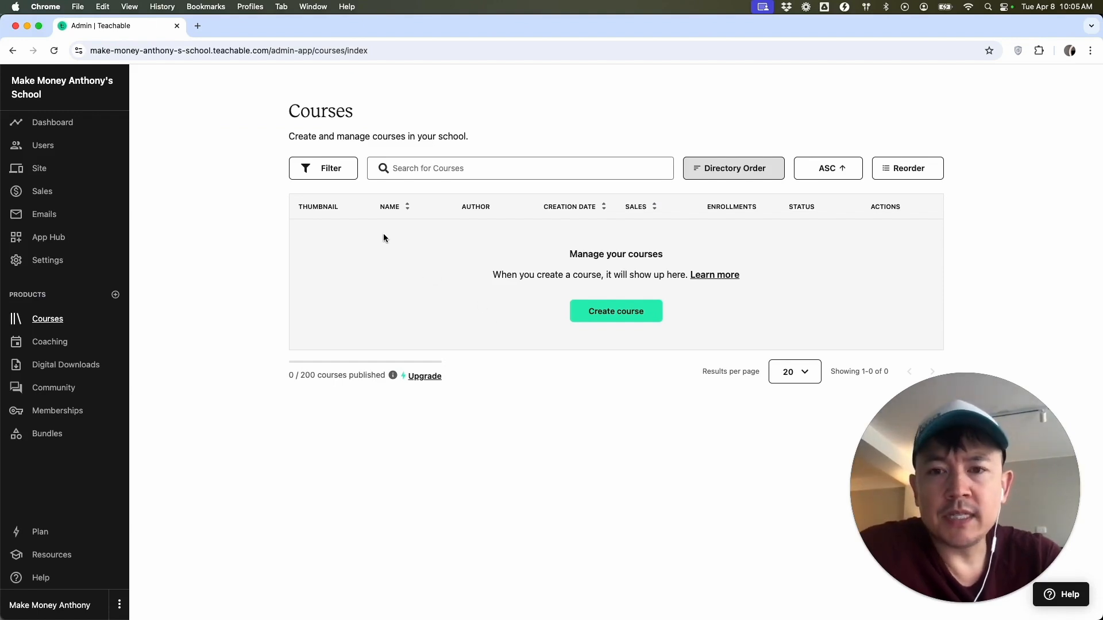
{"action": "left_click", "coordinate": [628, 315]}
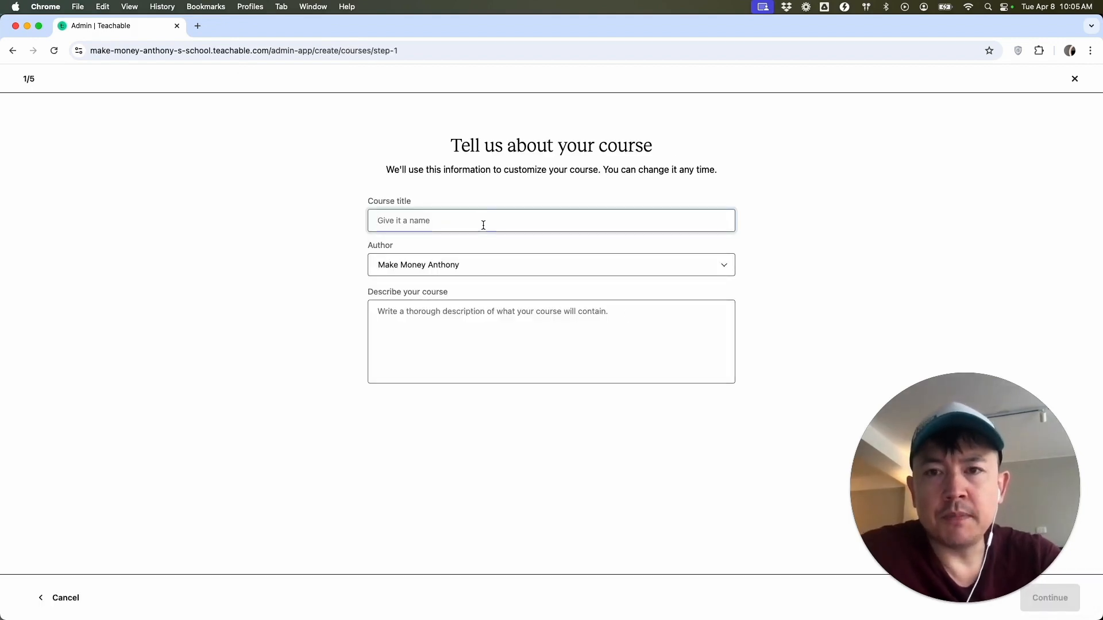
{"action": "left_click", "coordinate": [433, 216]}
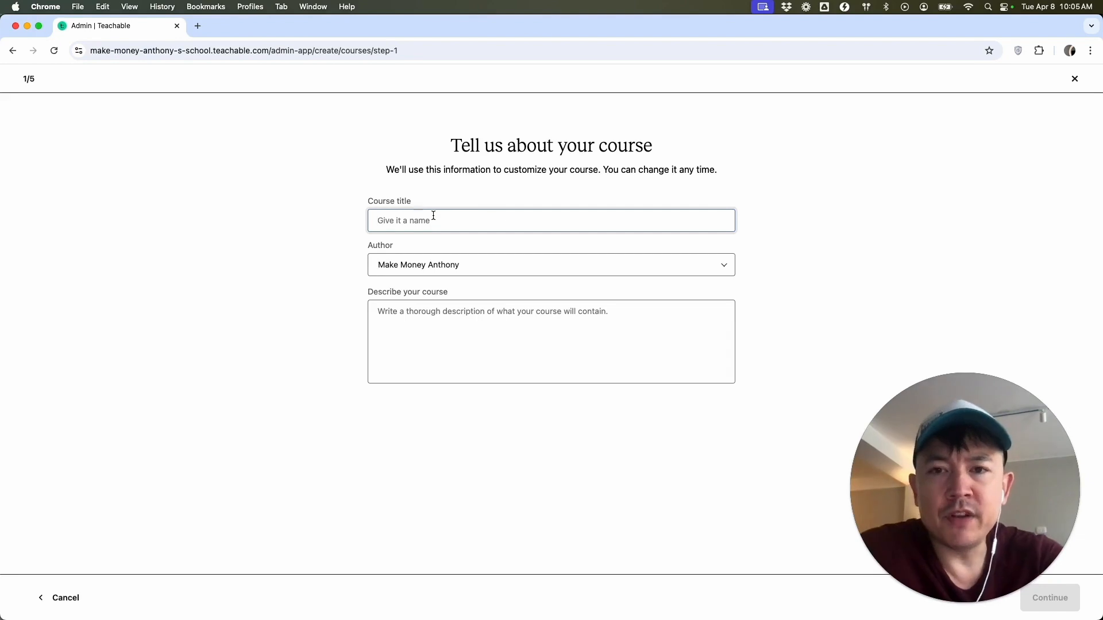
{"action": "type", "text": "Inter"}
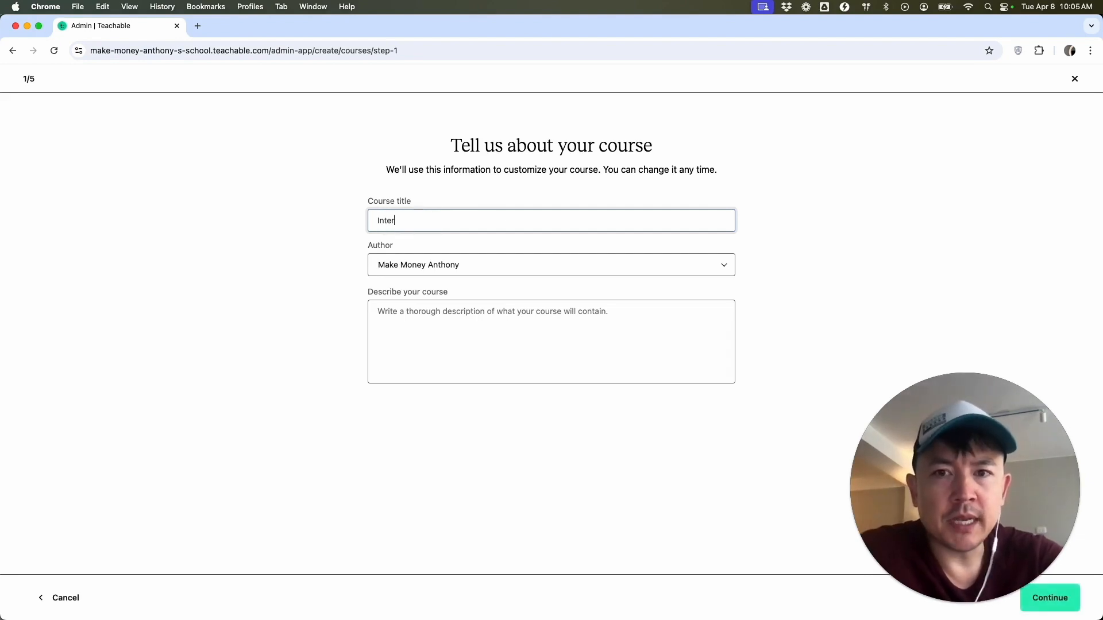
{"action": "type", "text": "national Cooking"}
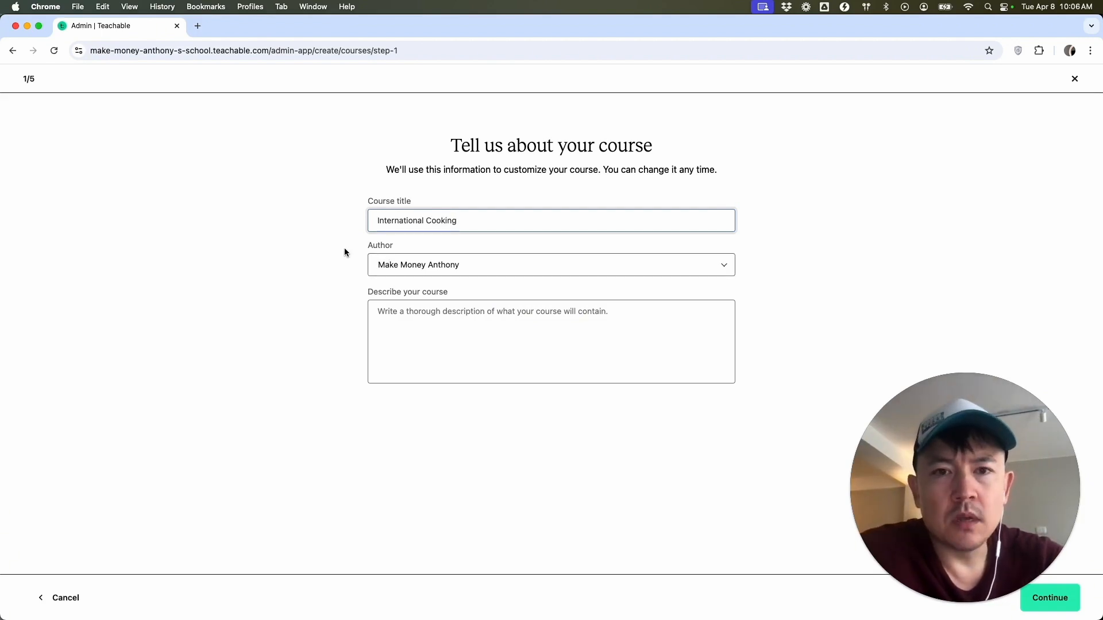
Keep the default author, describe the course as "The best recipes from all over the world in one place" and continue
{"action": "left_click", "coordinate": [417, 266]}
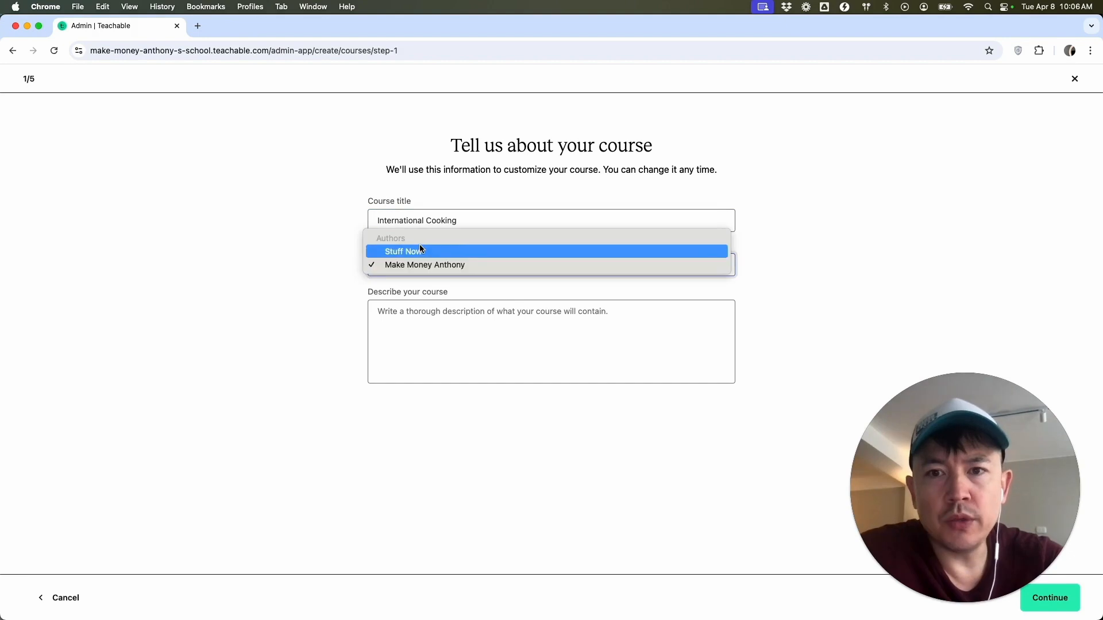
{"action": "left_click", "coordinate": [381, 266]}
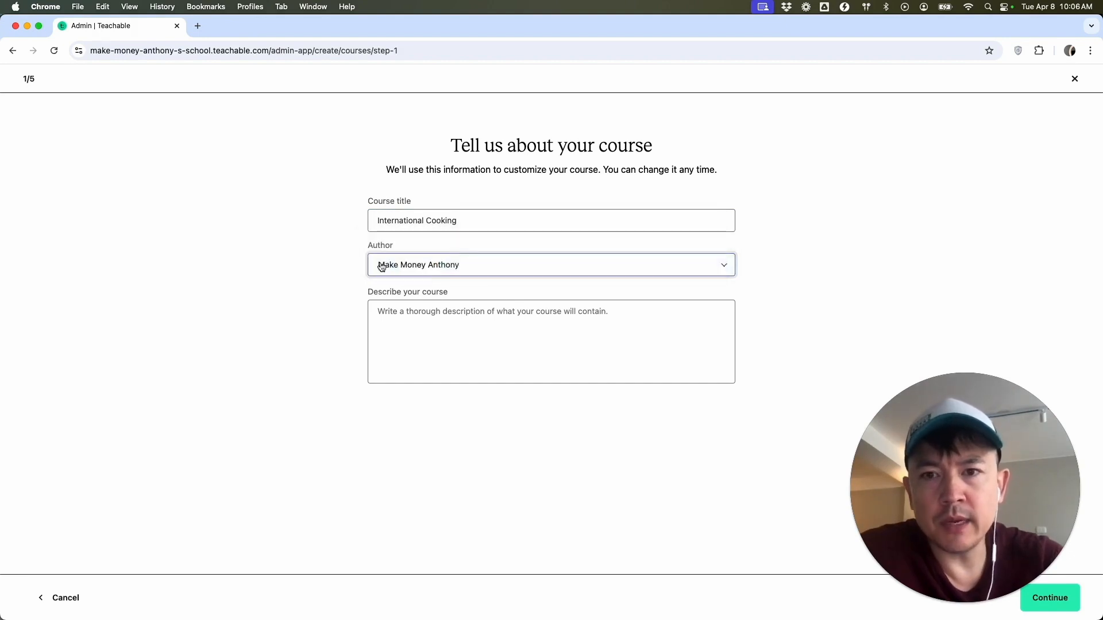
{"action": "left_click", "coordinate": [408, 317]}
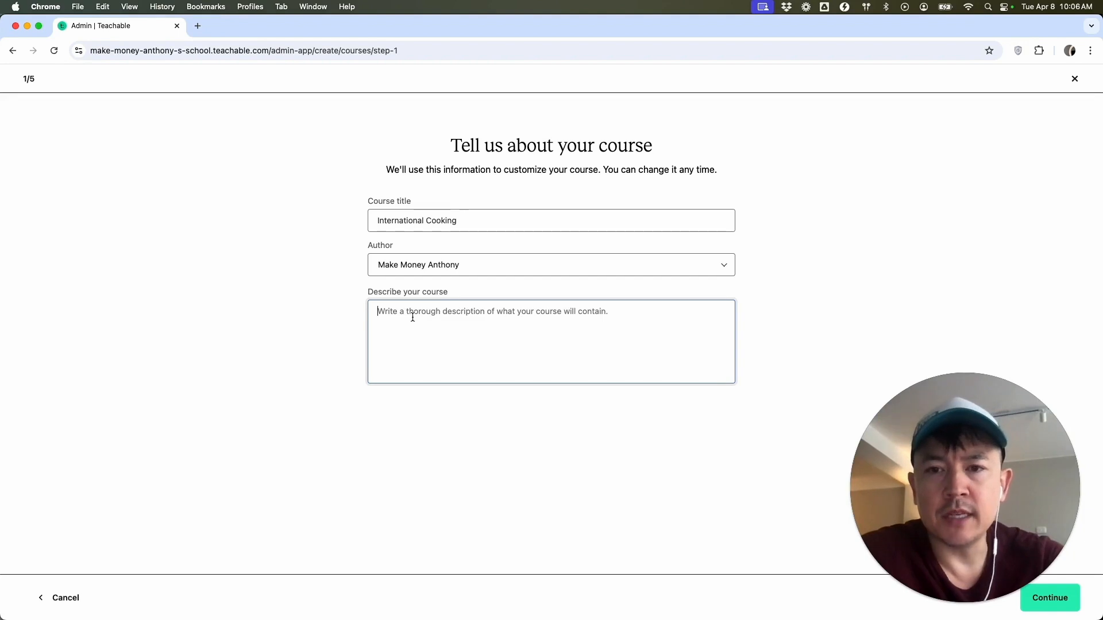
{"action": "type", "text": "The best recipes from all over the world in one place"}
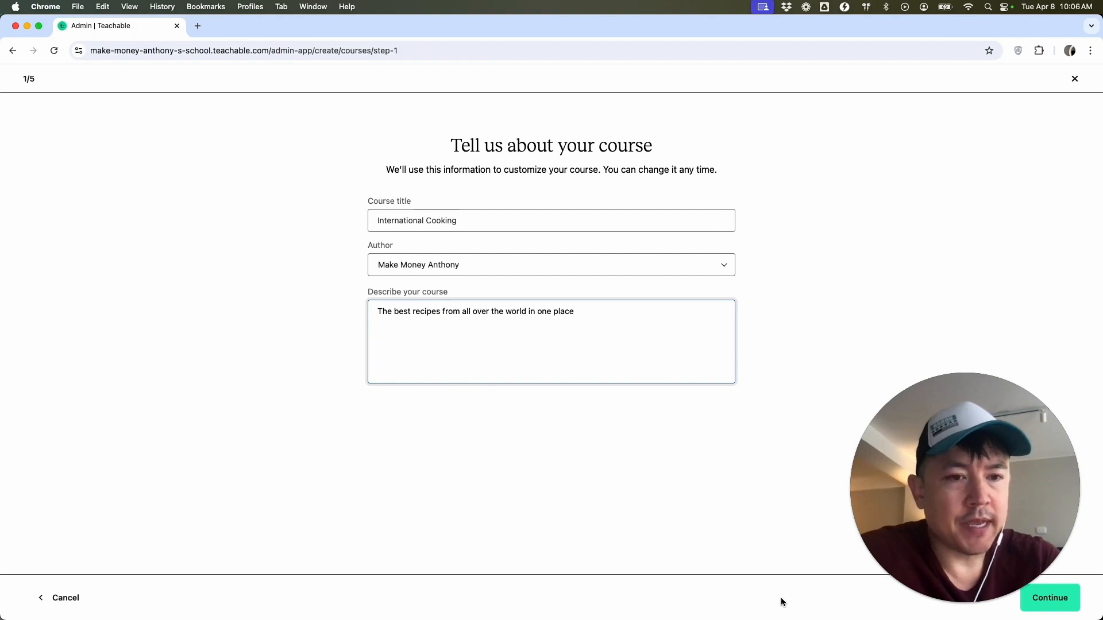
{"action": "left_click", "coordinate": [1050, 598]}
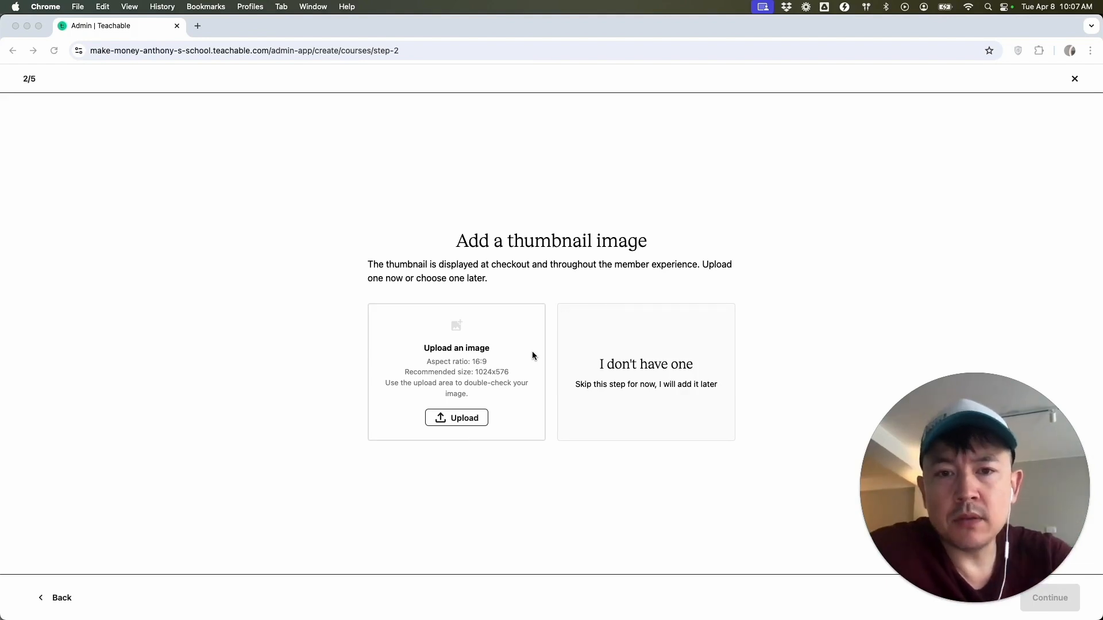
Upload the tacos photo as the course thumbnail and choose one-time purchase as the pricing type
{"action": "left_click", "coordinate": [470, 423]}
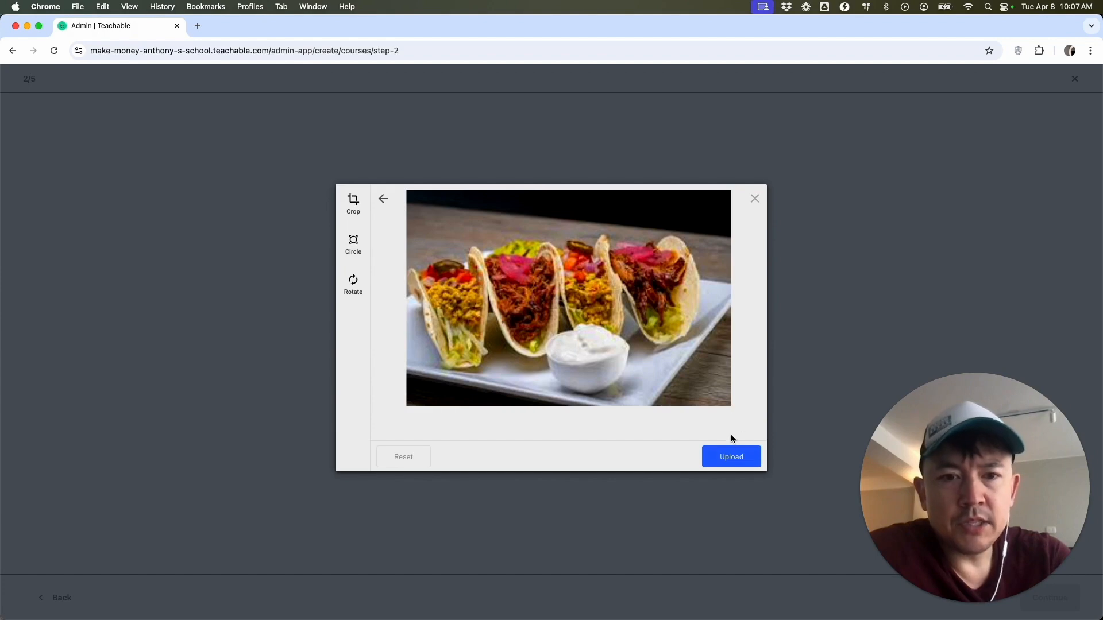
{"action": "left_click", "coordinate": [731, 457]}
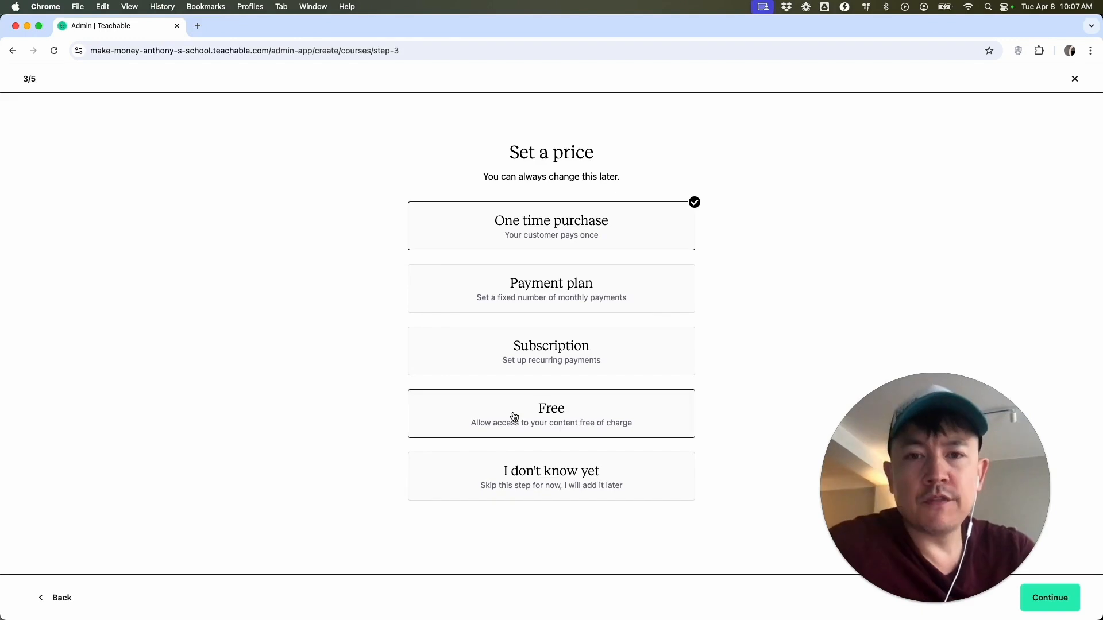
{"action": "left_click", "coordinate": [573, 223]}
{"action": "left_click", "coordinate": [1052, 598]}
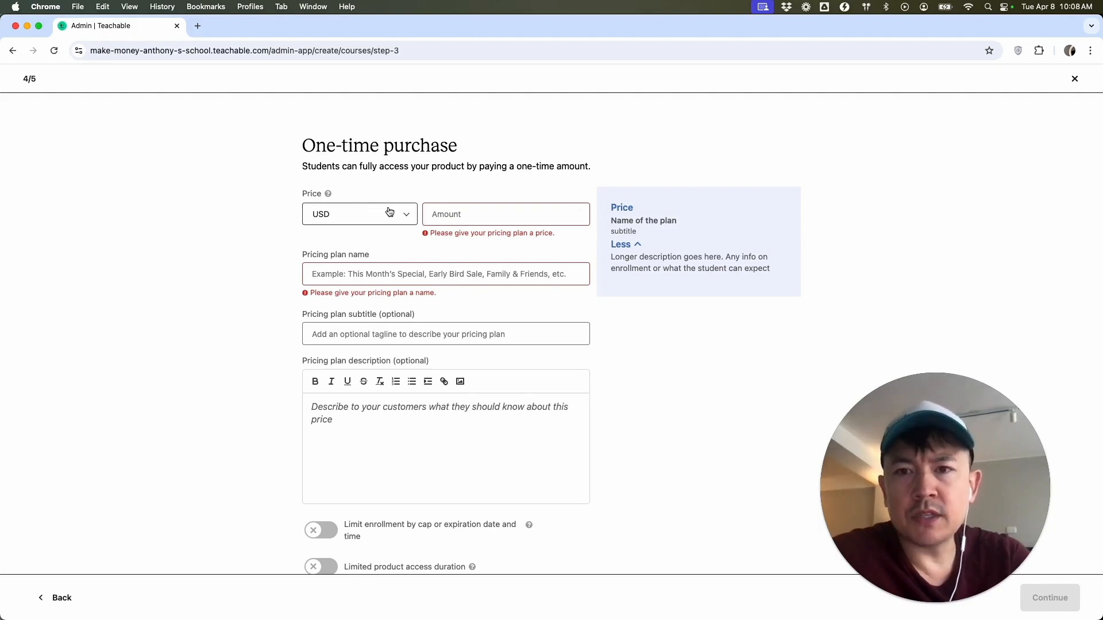
Set the one-time price to 999 USD and name the pricing plan "April Special"
{"action": "left_click", "coordinate": [370, 214]}
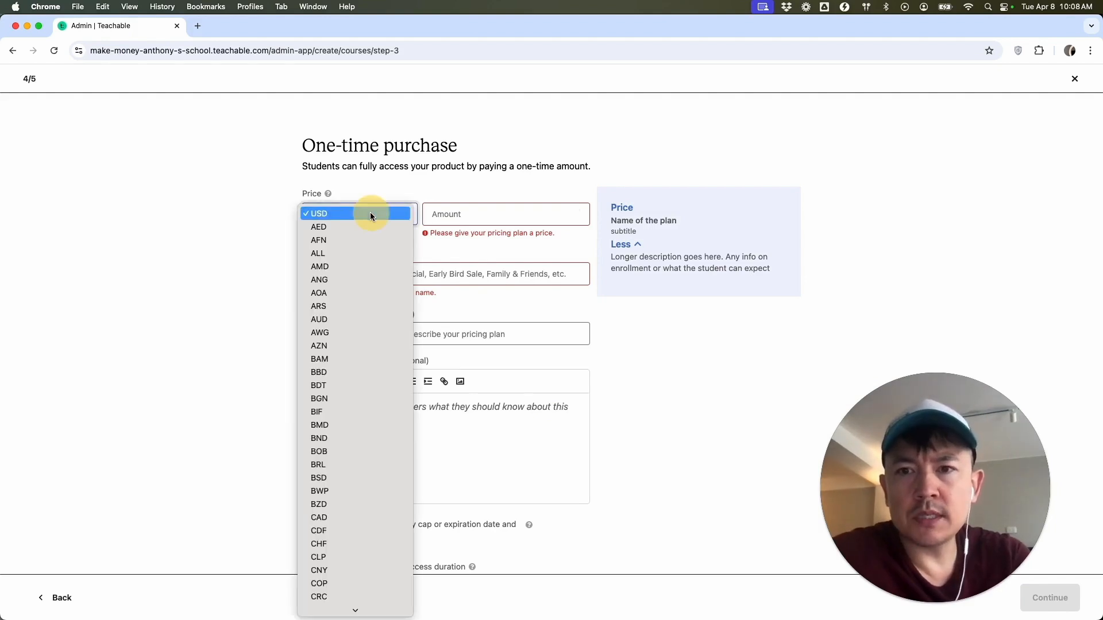
{"action": "left_click", "coordinate": [333, 214]}
{"action": "left_click", "coordinate": [437, 209]}
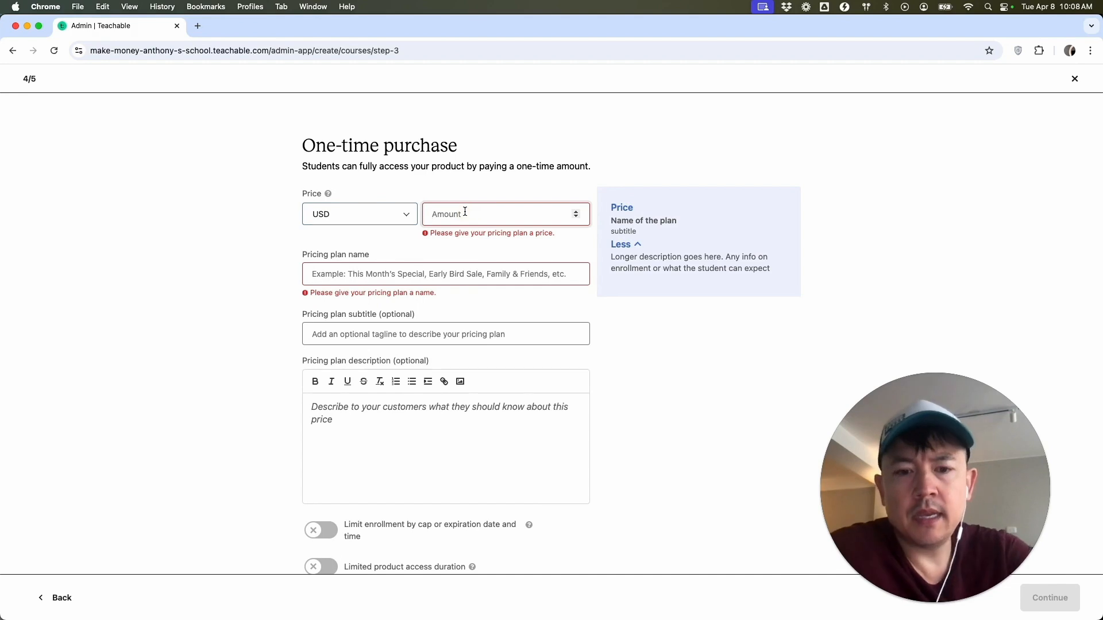
{"action": "type", "text": "999"}
{"action": "left_click", "coordinate": [428, 261]}
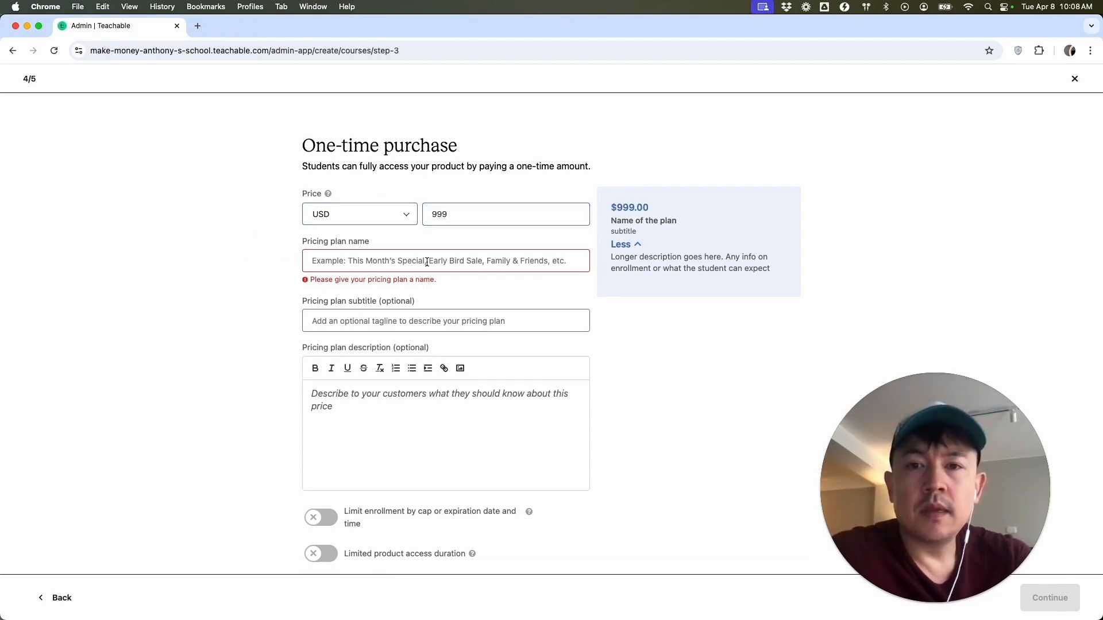
{"action": "type", "text": "April Special"}
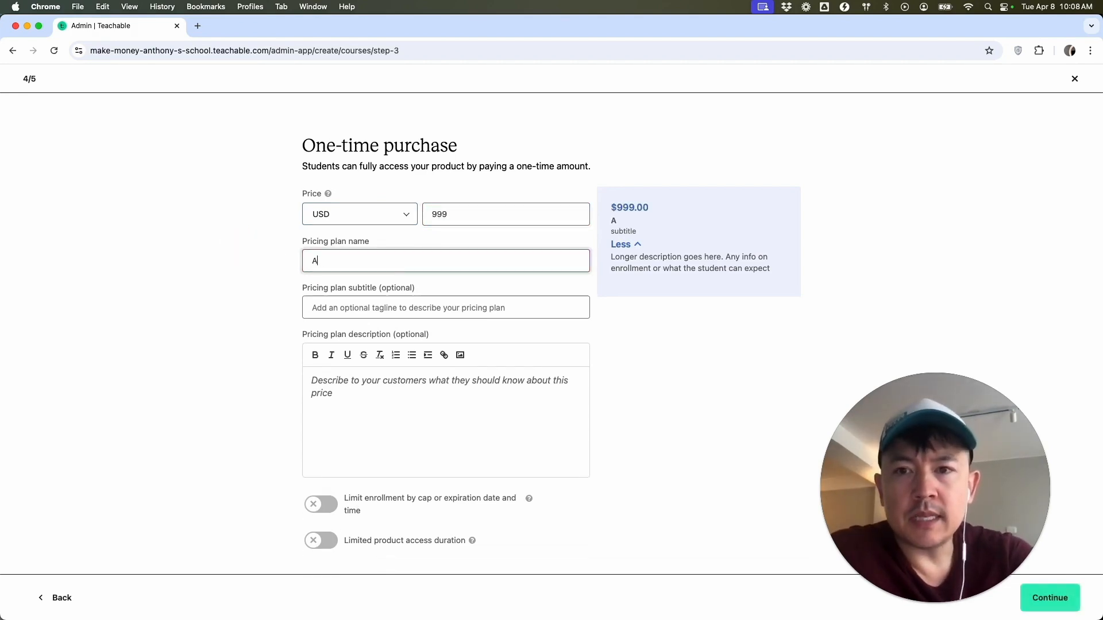
Give the pricing plan the subtitle "Normally $1999" and the description "Sign up for April's discount", and continue
{"action": "left_click", "coordinate": [367, 308]}
{"action": "type", "text": "No"}
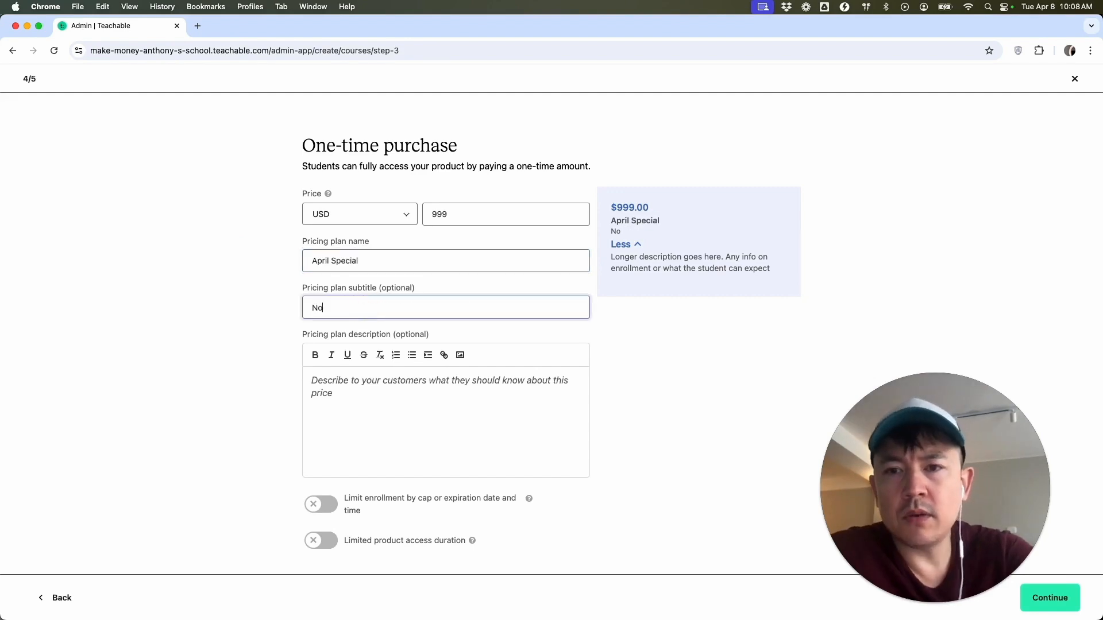
{"action": "type", "text": "rmally $1999"}
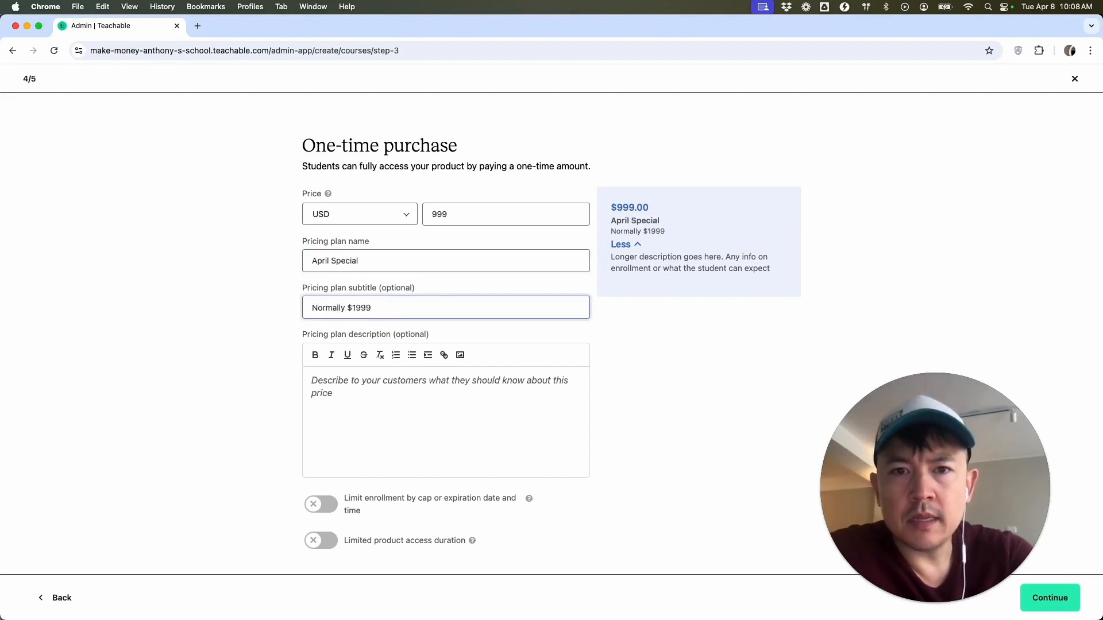
{"action": "left_click", "coordinate": [327, 387]}
{"action": "type", "text": "Sign up f"}
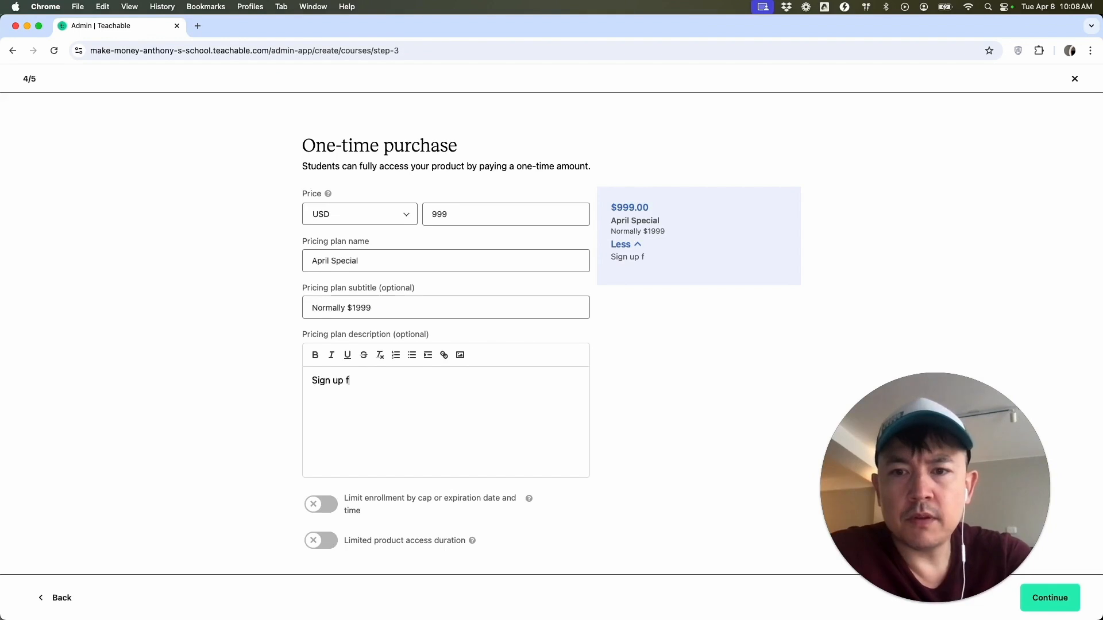
{"action": "type", "text": "or April's discount"}
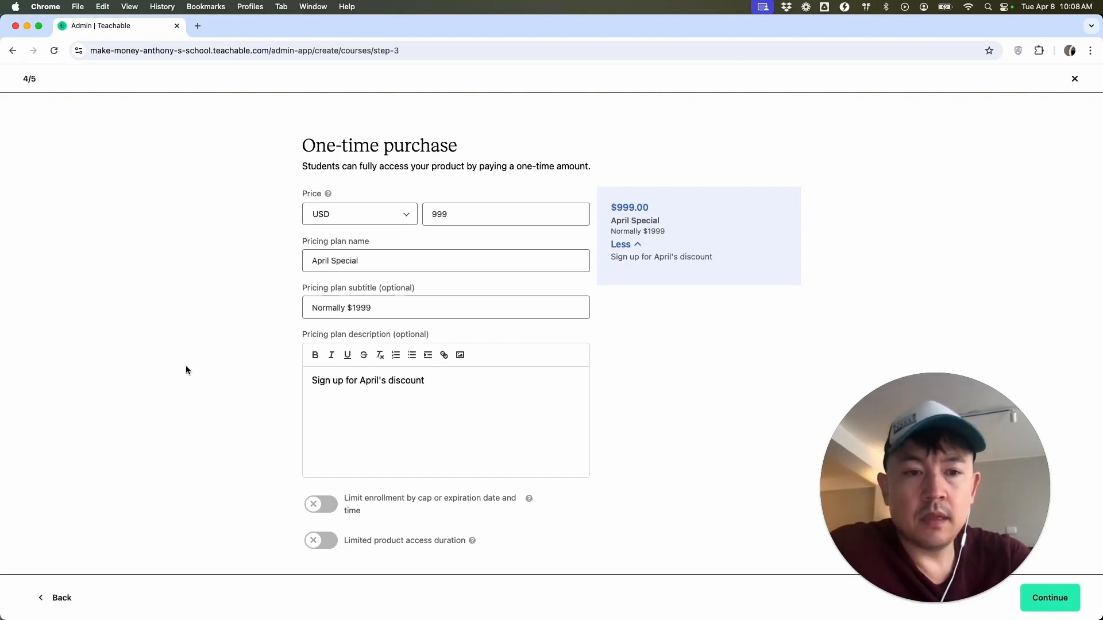
{"action": "left_click", "coordinate": [1070, 595]}
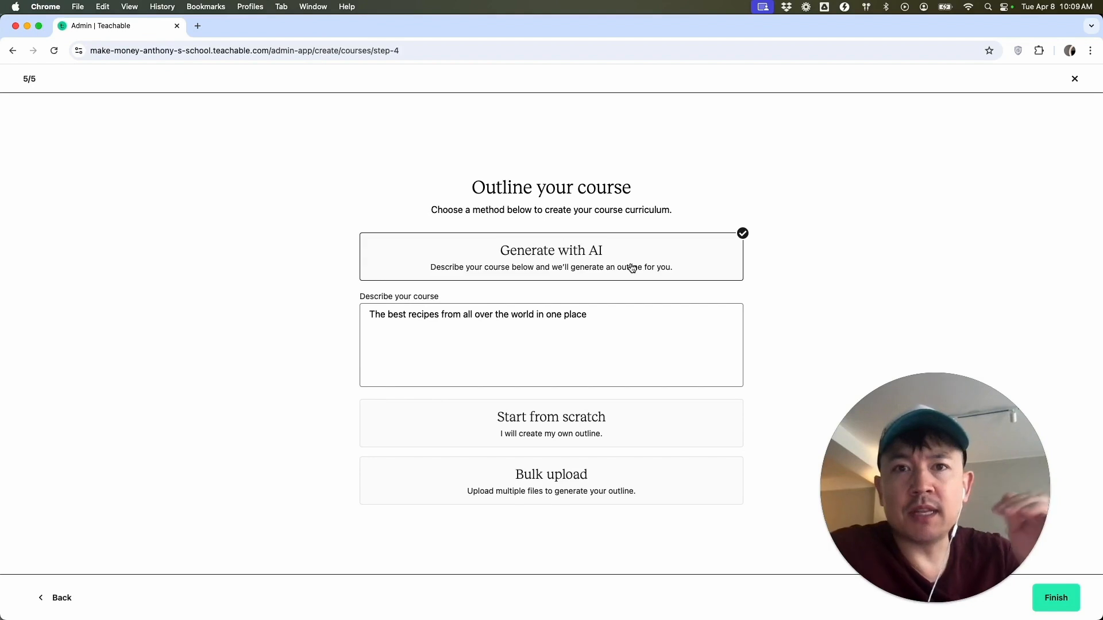
Extend the AI outline description with Chinese, Mexican and Italian sections, three popular recipes each, plus PDFs and recipes with ingredients, and generate the outline
{"action": "left_click", "coordinate": [622, 317]}
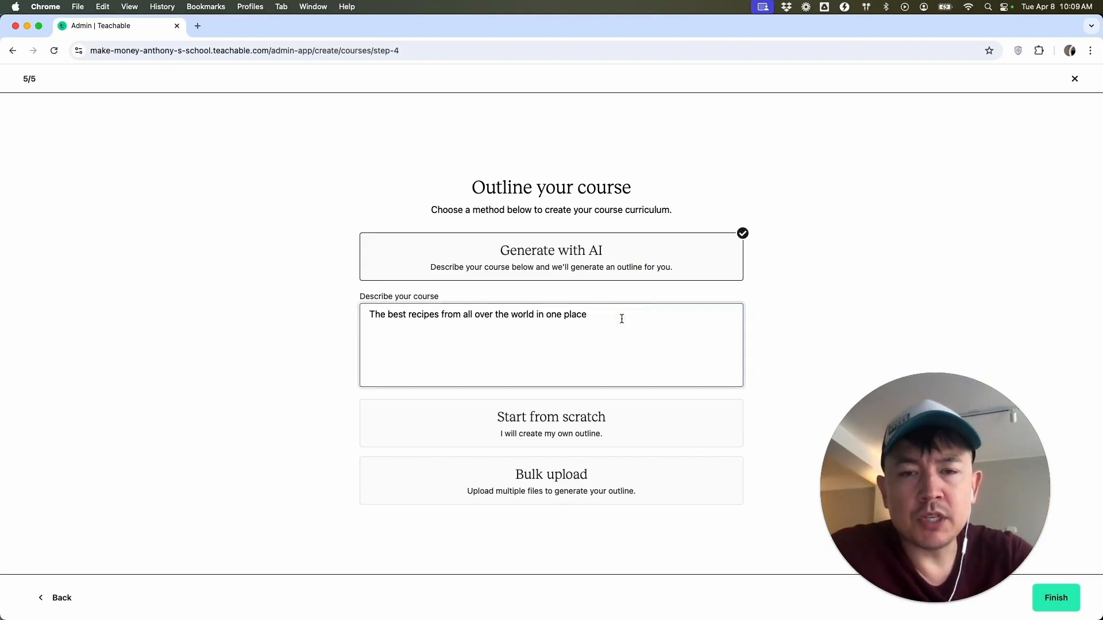
{"action": "type", "text": "."}
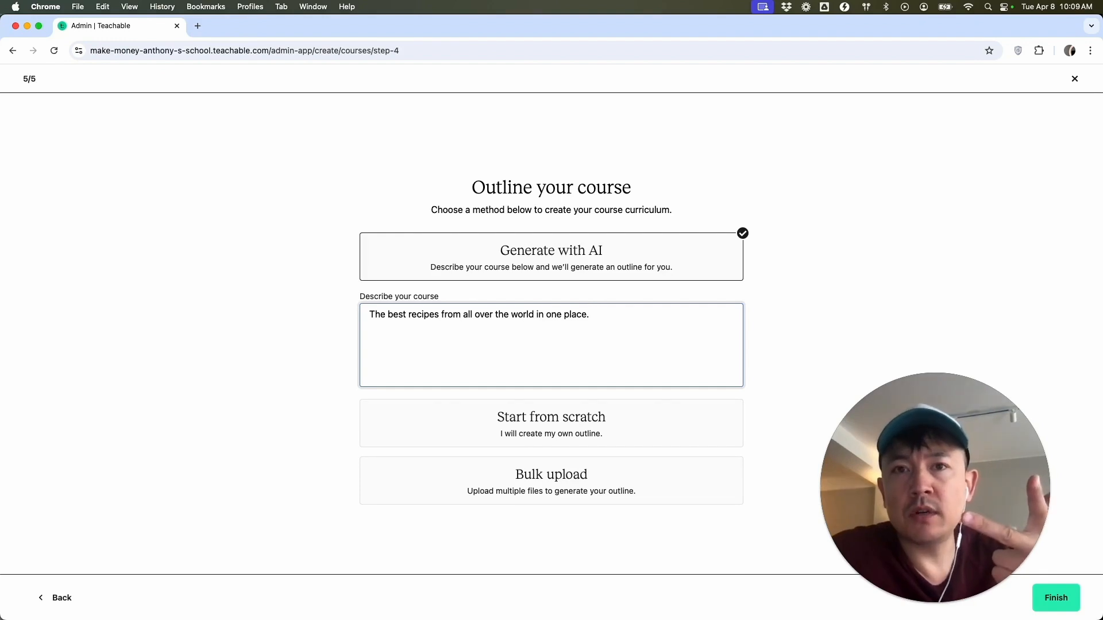
{"action": "type", "text": "I will have 3 sections to include chinese food, mexican food, and italian food. Under each section, I willl include 3 of the most popular recipes from that region. Each course will have pdfs and recipes with ingredients."}
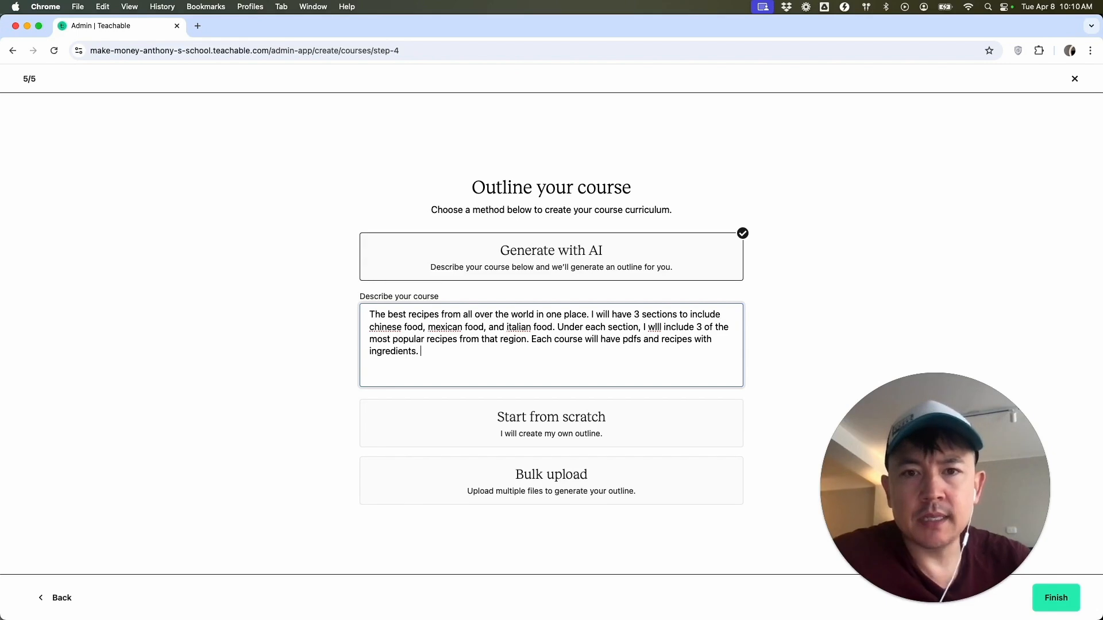
{"action": "left_click", "coordinate": [1070, 599]}
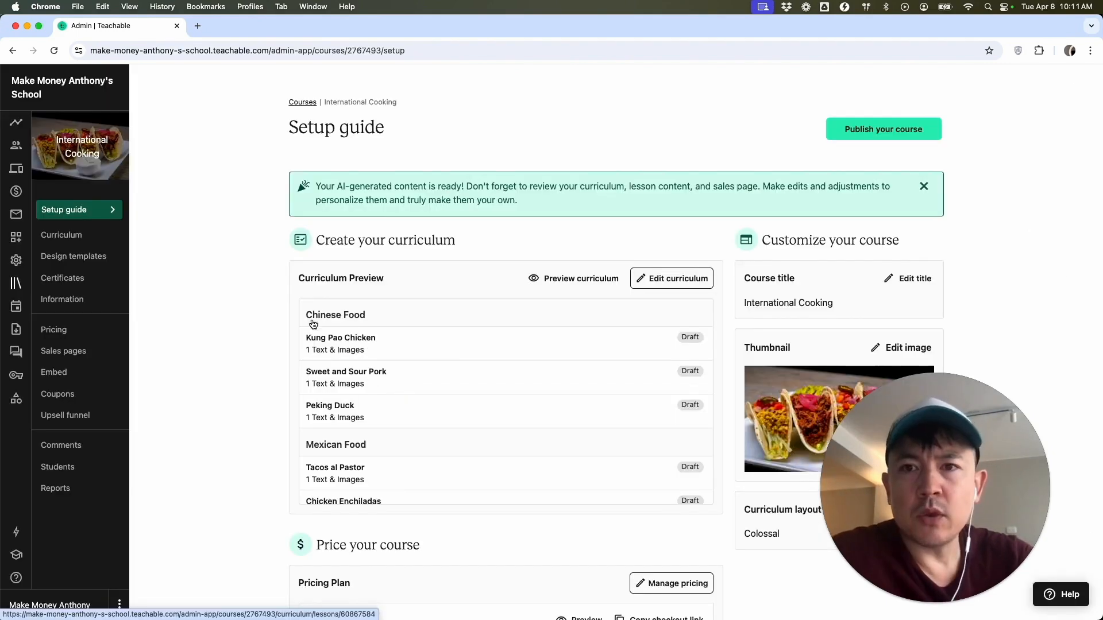
Review the generated curriculum's sections and lessons, along with the thumbnail and pricing plan in the course setup guide
{"action": "scroll", "coordinate": [612, 349], "scroll_direction": "down", "scroll_amount": 2}
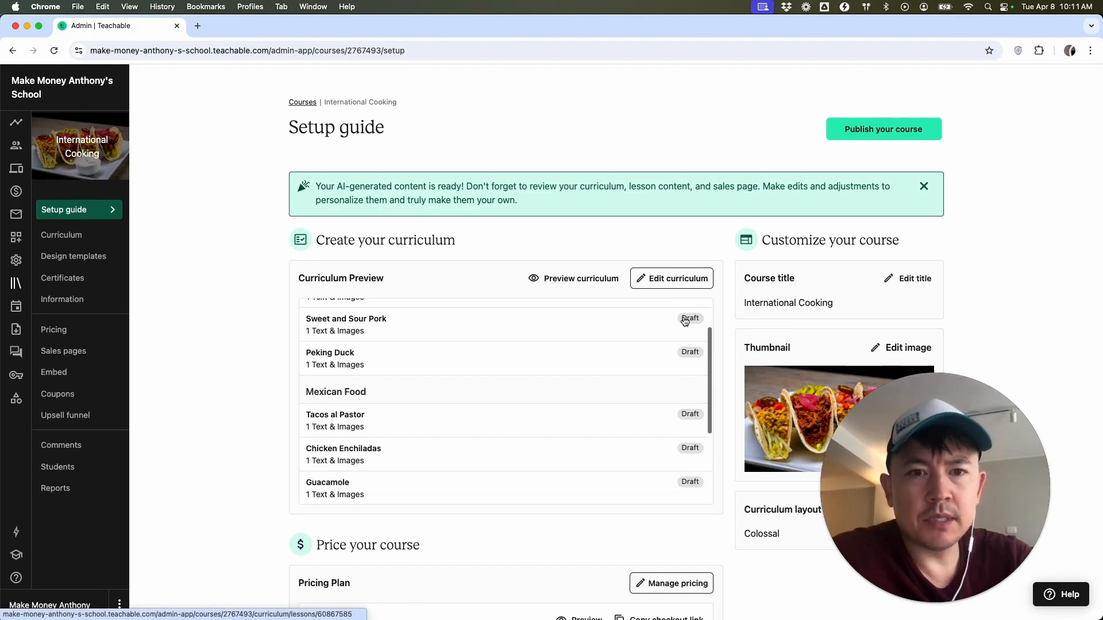
{"action": "scroll", "coordinate": [747, 319], "scroll_direction": "down", "scroll_amount": 1}
{"action": "scroll", "coordinate": [573, 335], "scroll_direction": "up", "scroll_amount": 2}
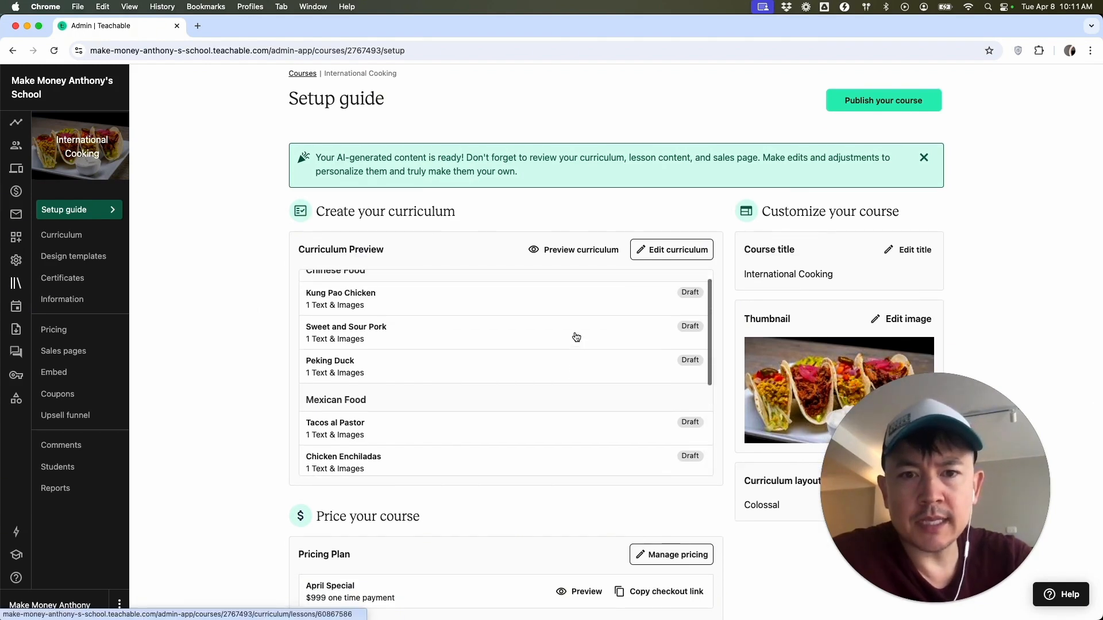
{"action": "left_click_drag", "start_coordinate": [321, 287], "coordinate": [373, 290]}
{"action": "scroll", "coordinate": [368, 344], "scroll_direction": "down", "scroll_amount": 2}
{"action": "left_click_drag", "start_coordinate": [367, 358], "coordinate": [320, 362]}
{"action": "scroll", "coordinate": [345, 356], "scroll_direction": "down", "scroll_amount": 4}
{"action": "scroll", "coordinate": [394, 364], "scroll_direction": "up", "scroll_amount": 6}
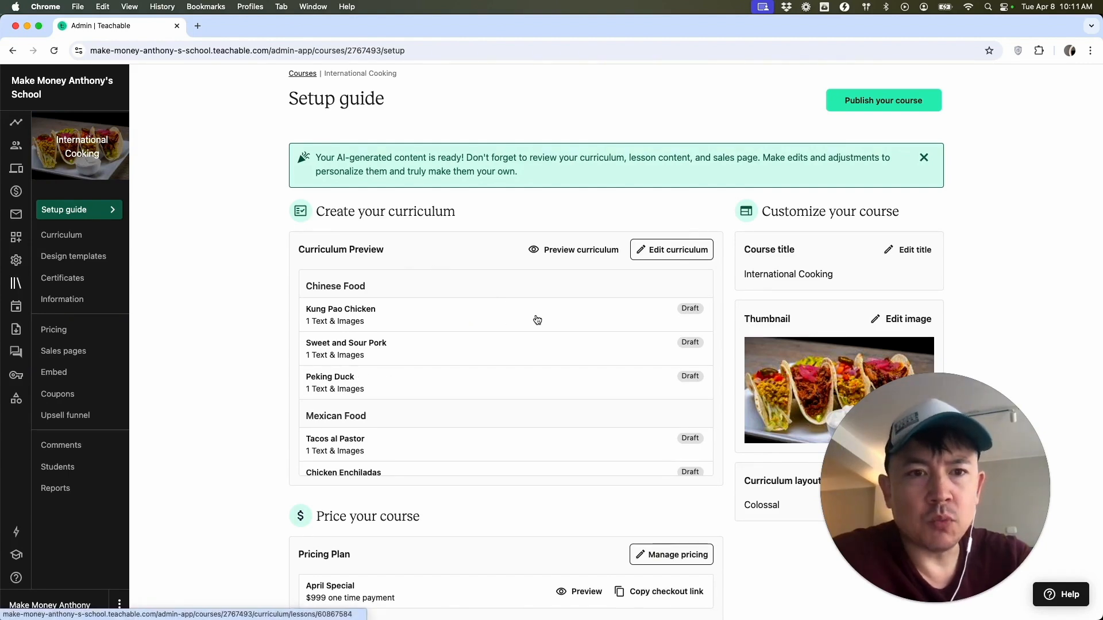
{"action": "scroll", "coordinate": [526, 348], "scroll_direction": "down", "scroll_amount": 10}
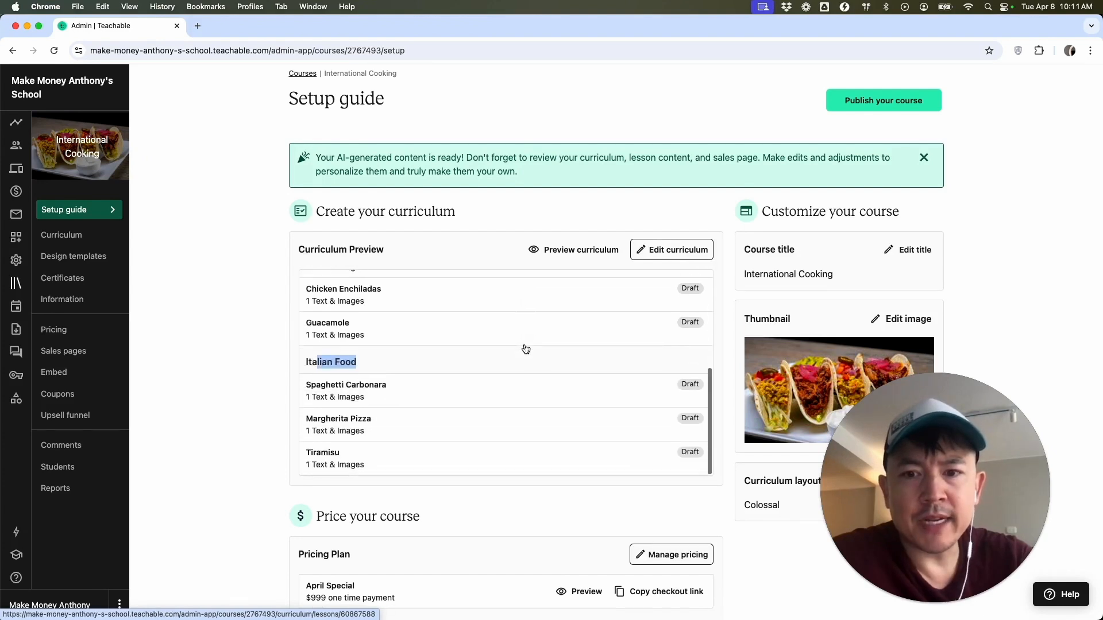
{"action": "scroll", "coordinate": [524, 347], "scroll_direction": "down", "scroll_amount": 2}
{"action": "scroll", "coordinate": [936, 285], "scroll_direction": "up", "scroll_amount": 1}
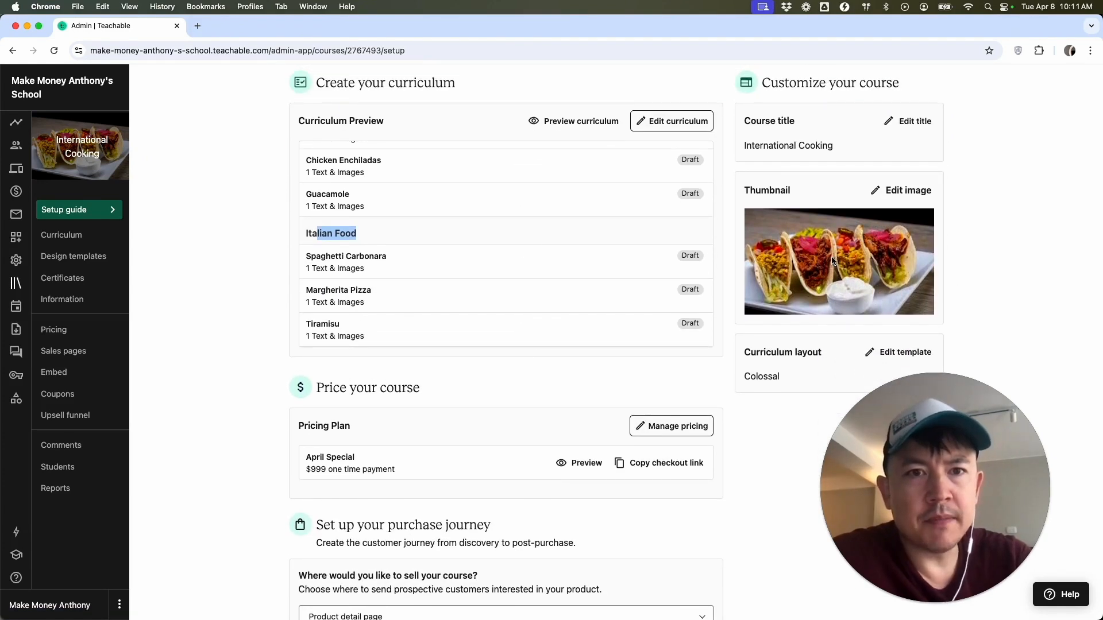
{"action": "scroll", "coordinate": [630, 382], "scroll_direction": "down", "scroll_amount": 2}
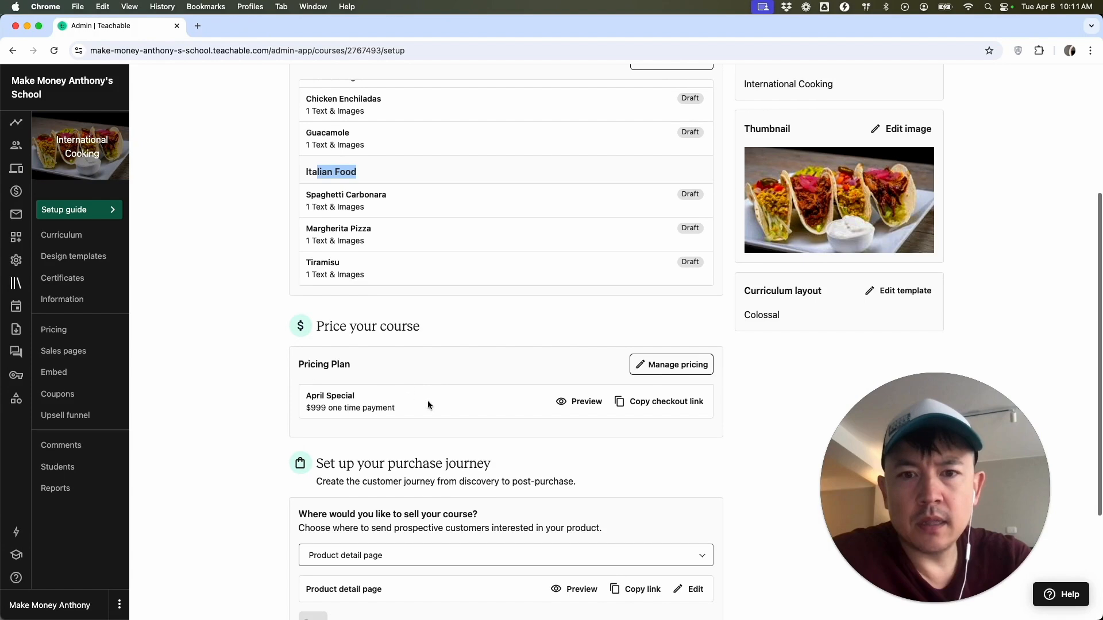
{"action": "scroll", "coordinate": [485, 394], "scroll_direction": "up", "scroll_amount": 15}
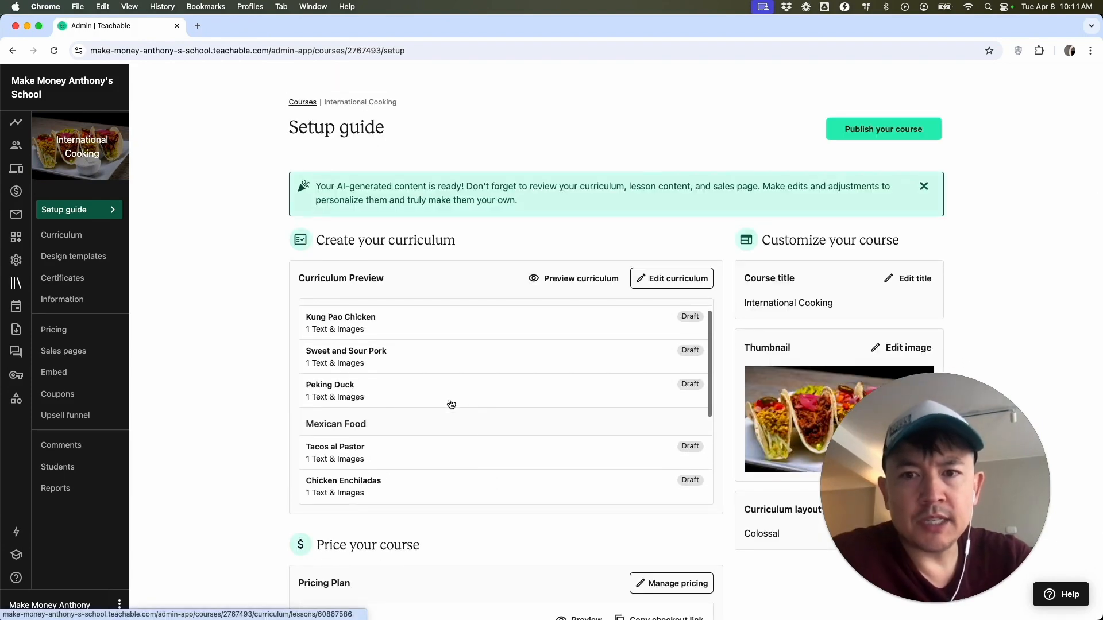
{"action": "scroll", "coordinate": [451, 404], "scroll_direction": "up", "scroll_amount": 1}
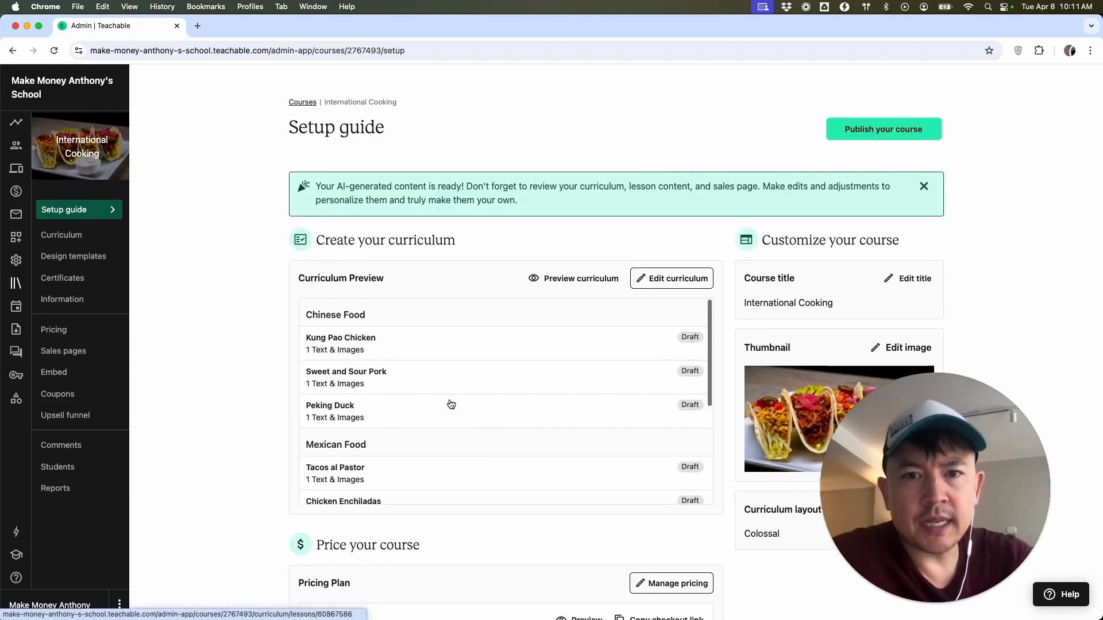
In the Kung Pao Chicken lesson's text block, add "You can also make Kung Pao Beef with this recipe." after the first sentence
{"action": "left_click", "coordinate": [370, 348]}
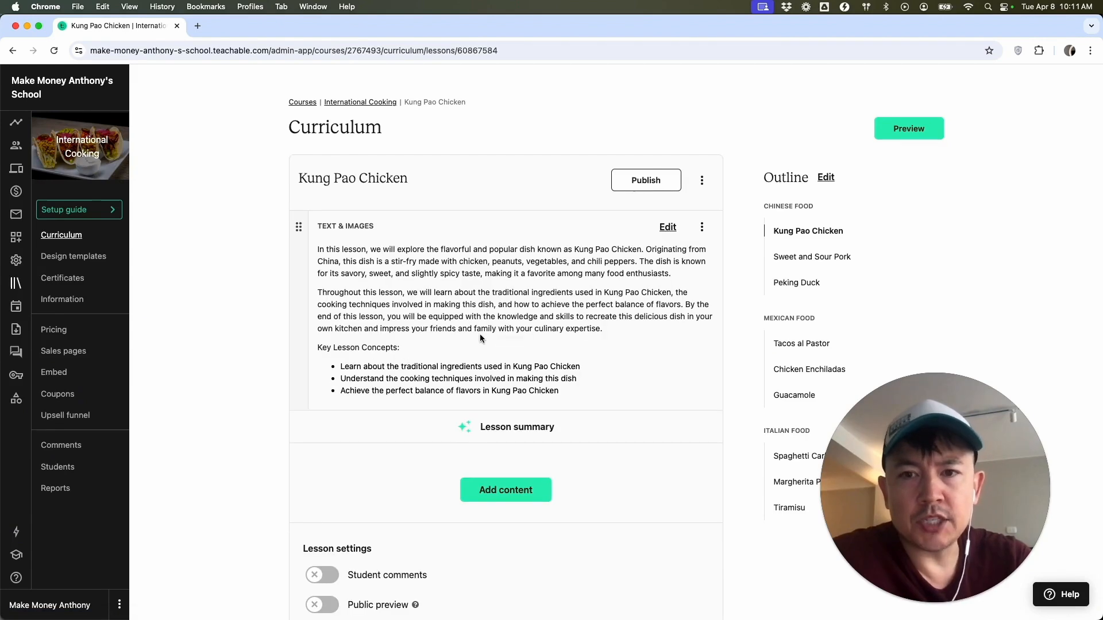
{"action": "scroll", "coordinate": [480, 336], "scroll_direction": "down", "scroll_amount": 2}
{"action": "scroll", "coordinate": [510, 308], "scroll_direction": "up", "scroll_amount": 1}
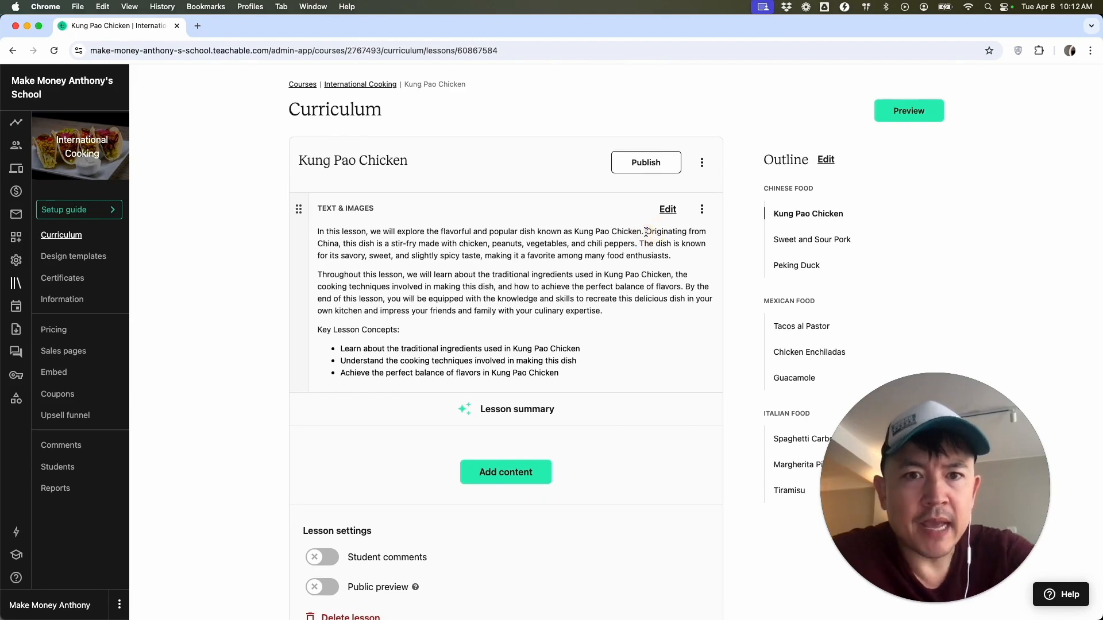
{"action": "scroll", "coordinate": [647, 232], "scroll_direction": "down", "scroll_amount": 1}
{"action": "left_click", "coordinate": [666, 170]}
{"action": "left_click", "coordinate": [352, 200]}
{"action": "type", "text": "You ca"}
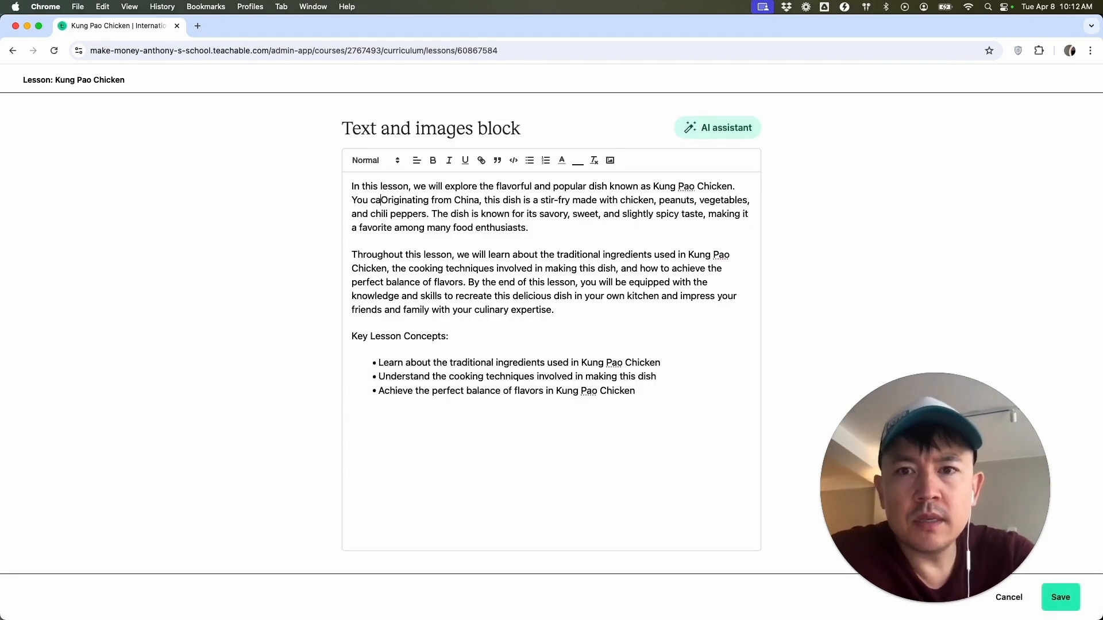
{"action": "type", "text": "n also make Kung Pao Beef with this re"}
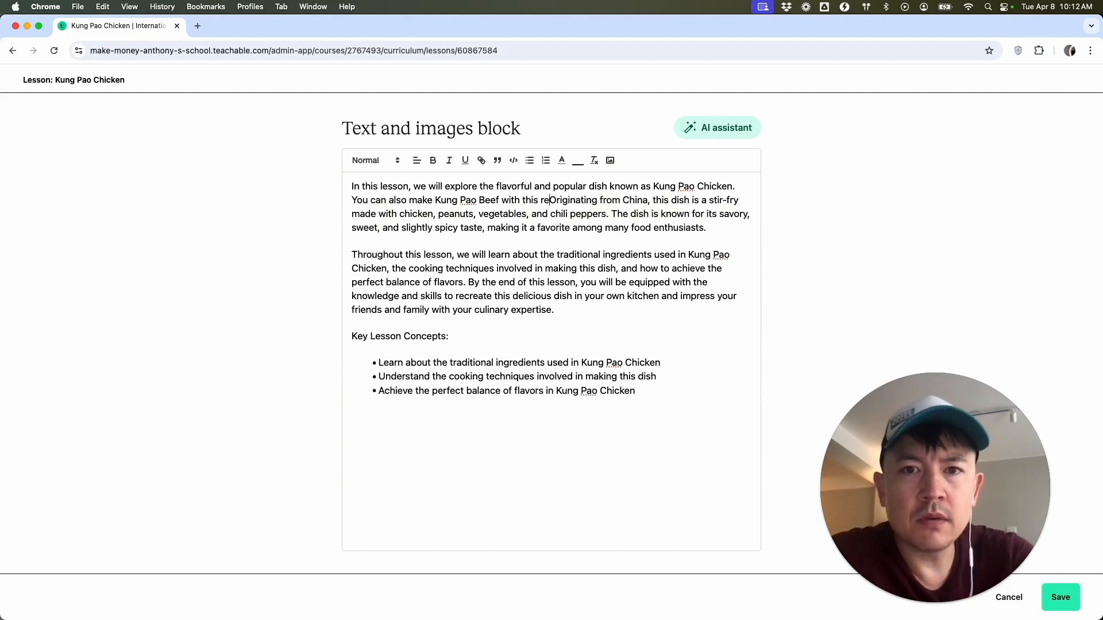
{"action": "type", "text": "cipe."}
Add a "Recipe Video" line below the key lesson concepts, turn it into a link, and save the text block
{"action": "left_click", "coordinate": [646, 389]}
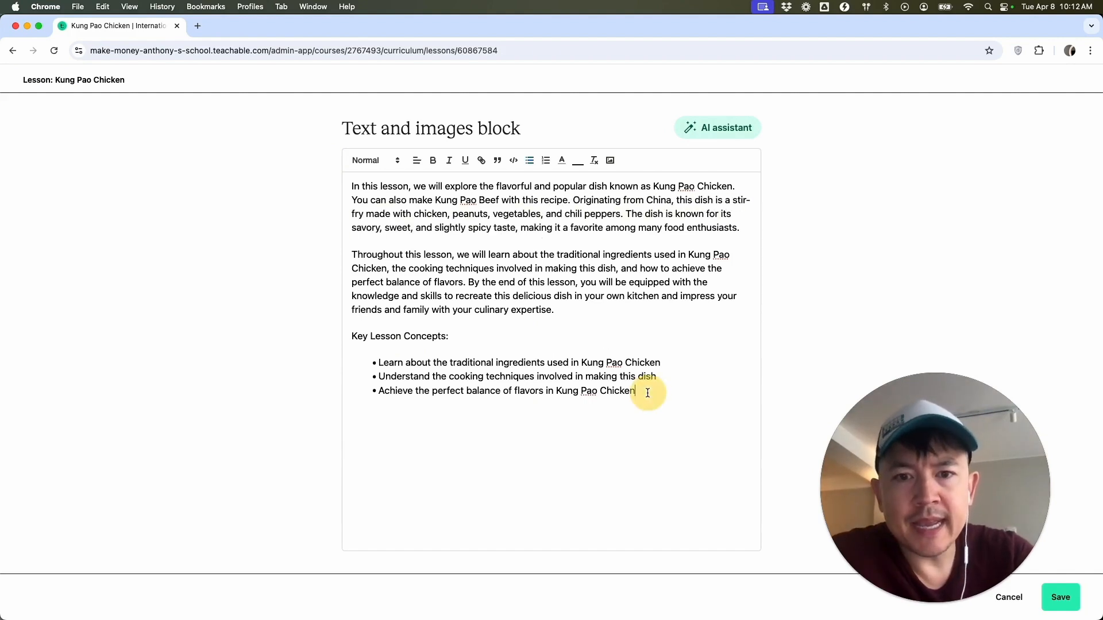
{"action": "key", "text": "Return"}
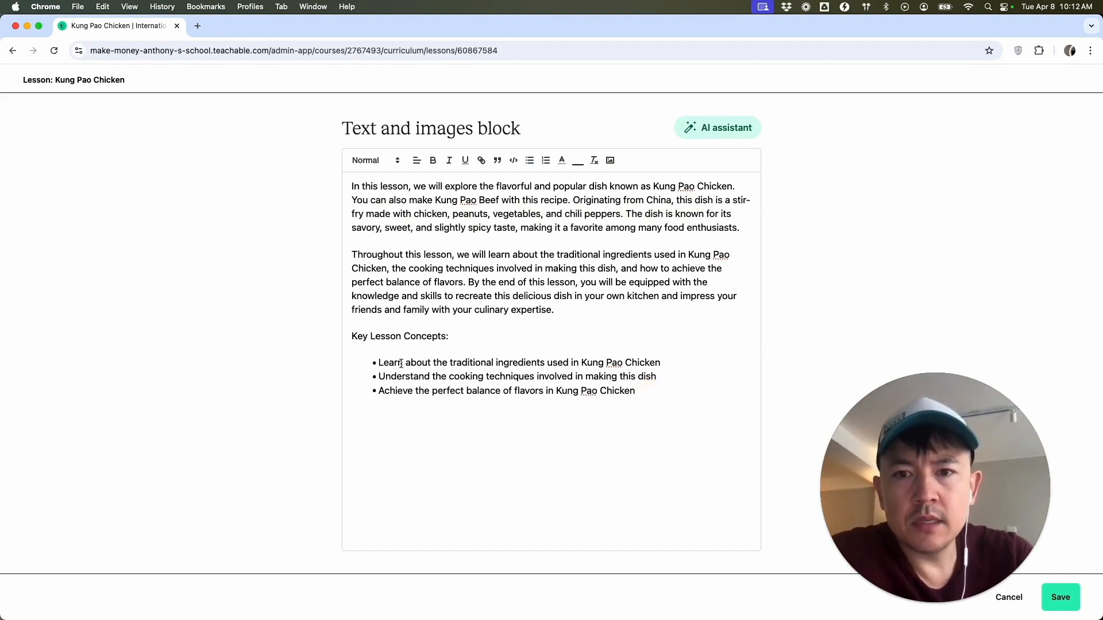
{"action": "type", "text": "Recipe Vid"}
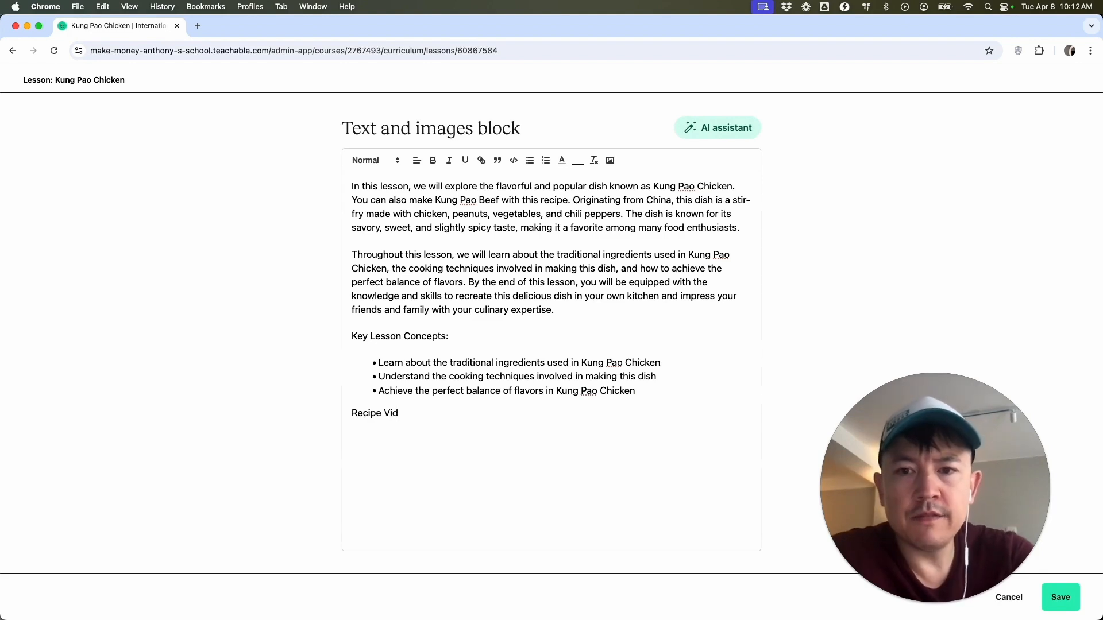
{"action": "type", "text": "eo"}
{"action": "left_click_drag", "start_coordinate": [418, 414], "coordinate": [350, 414]}
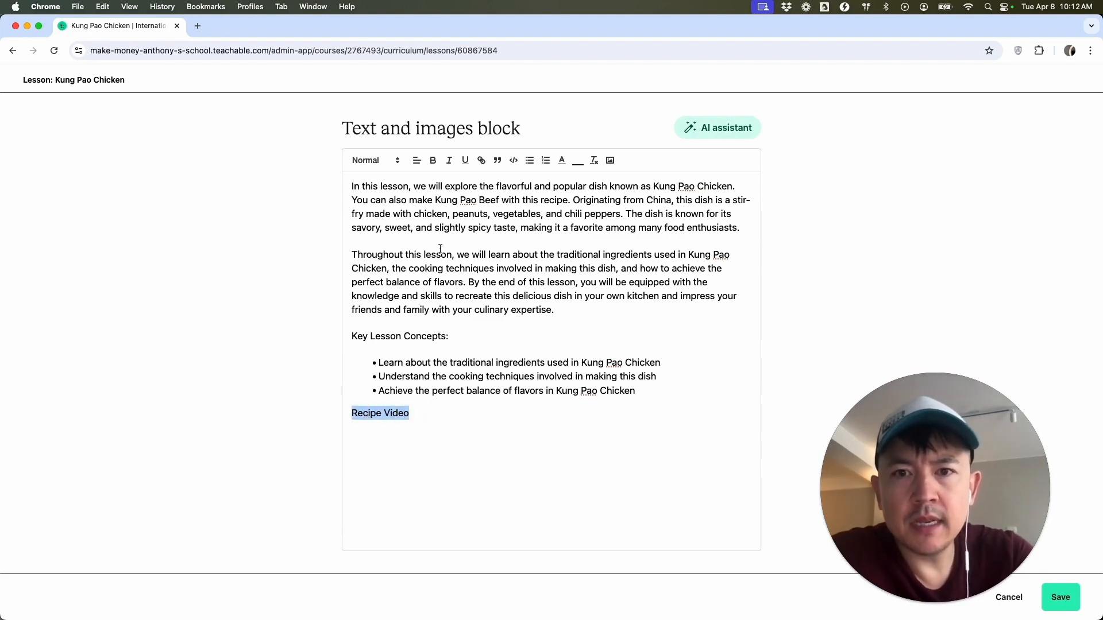
{"action": "left_click", "coordinate": [482, 160]}
{"action": "left_click", "coordinate": [452, 435]}
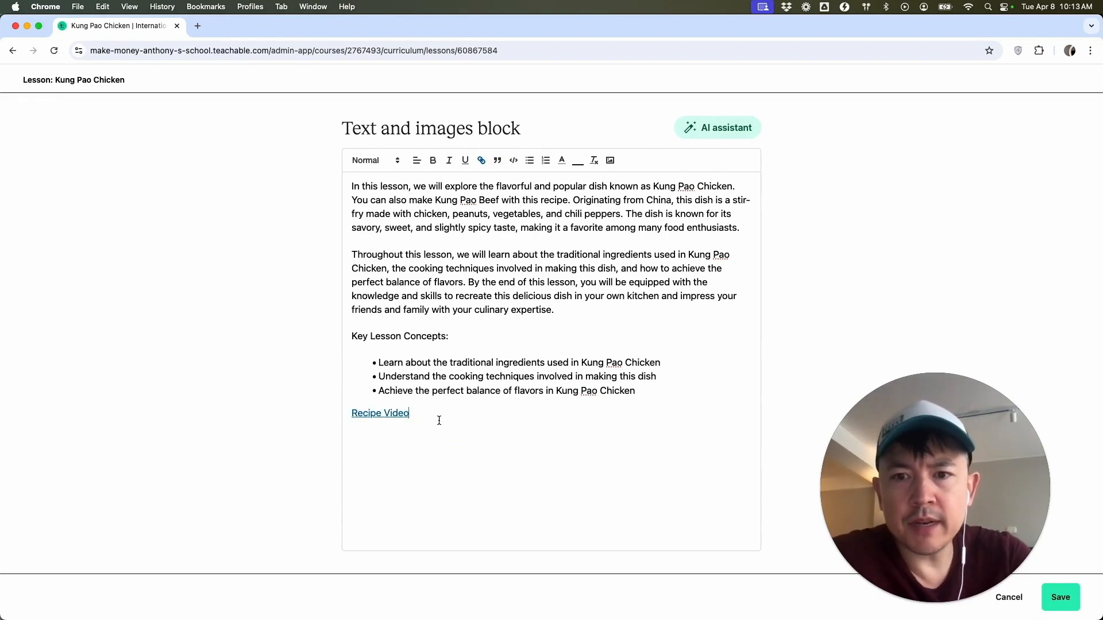
{"action": "left_click", "coordinate": [1061, 598]}
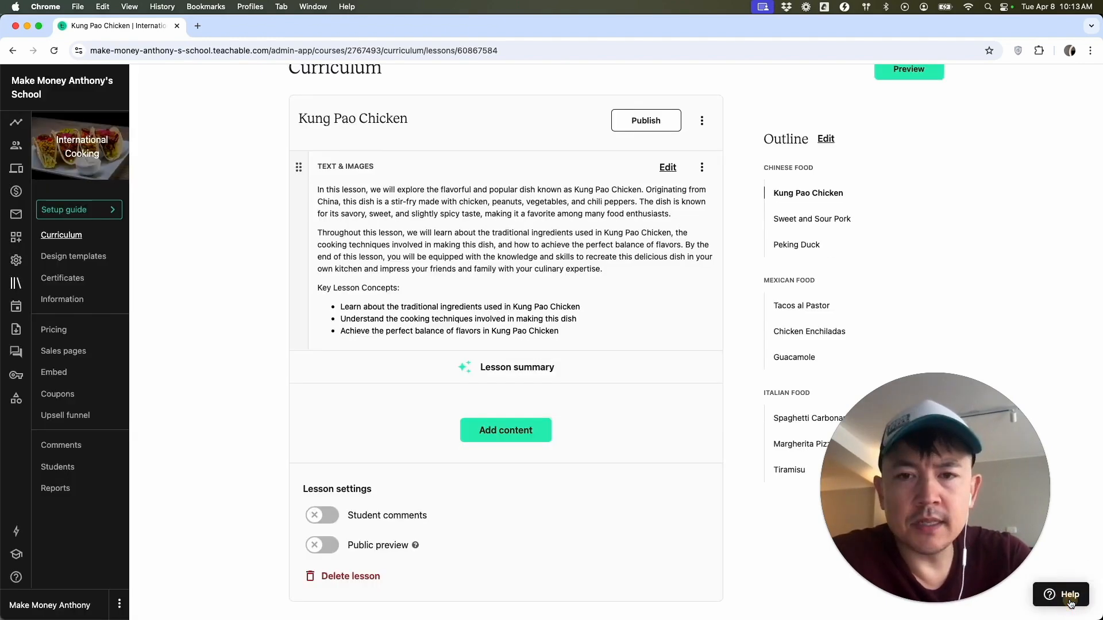
Turn on student comments for the Kung Pao Chicken lesson and upload f2555.pdf as a PDF viewer block
{"action": "left_click", "coordinate": [329, 516]}
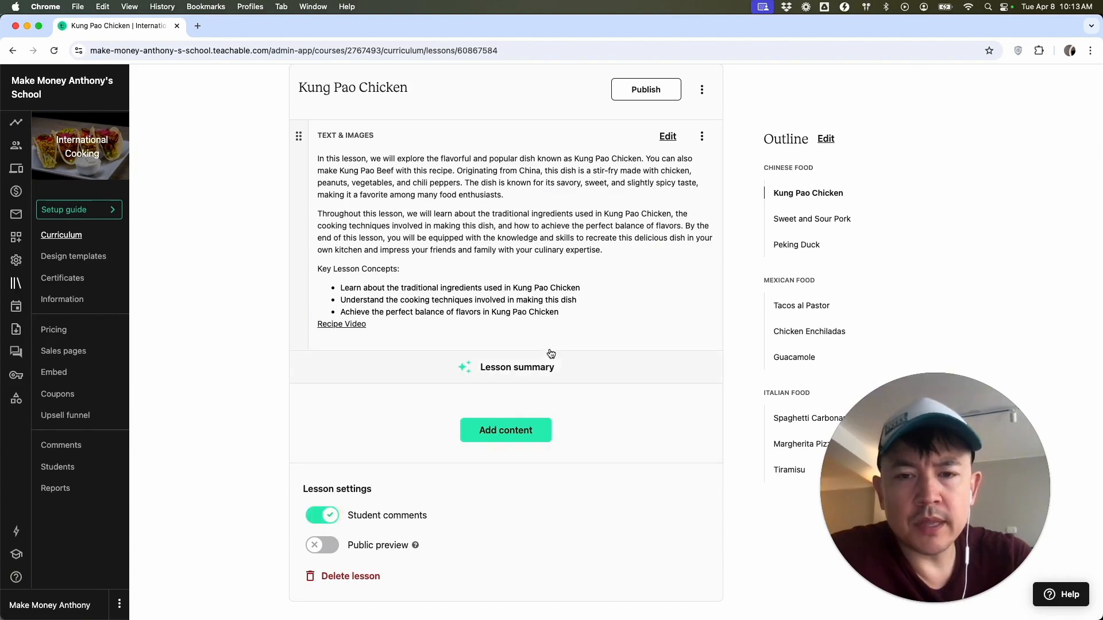
{"action": "scroll", "coordinate": [516, 319], "scroll_direction": "down", "scroll_amount": 1}
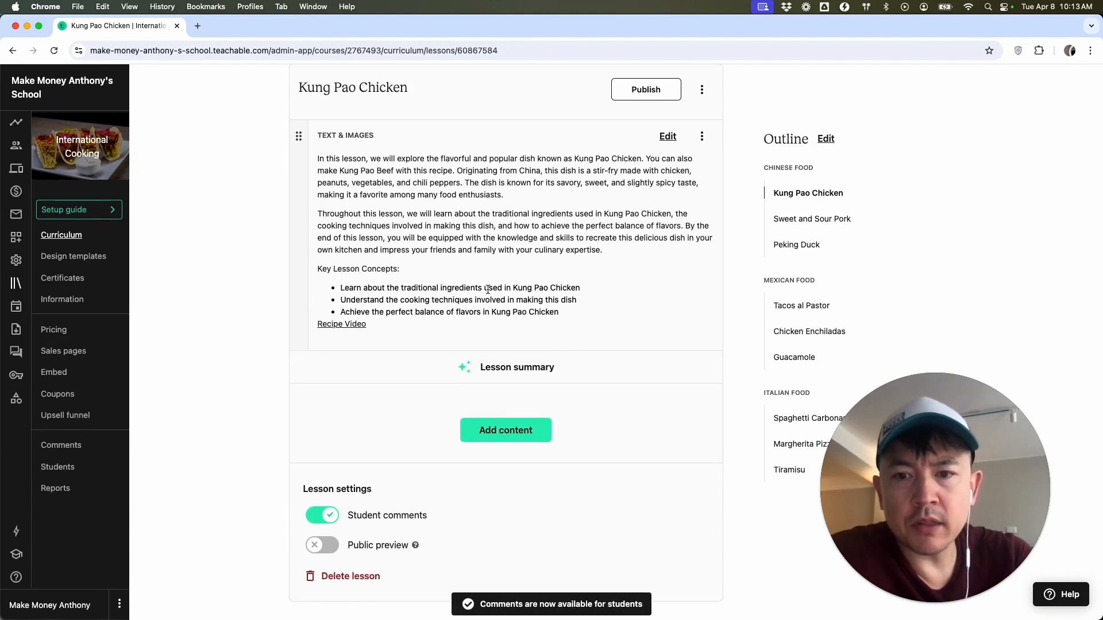
{"action": "left_click", "coordinate": [493, 428]}
{"action": "left_click", "coordinate": [515, 431]}
{"action": "left_click", "coordinate": [514, 431]}
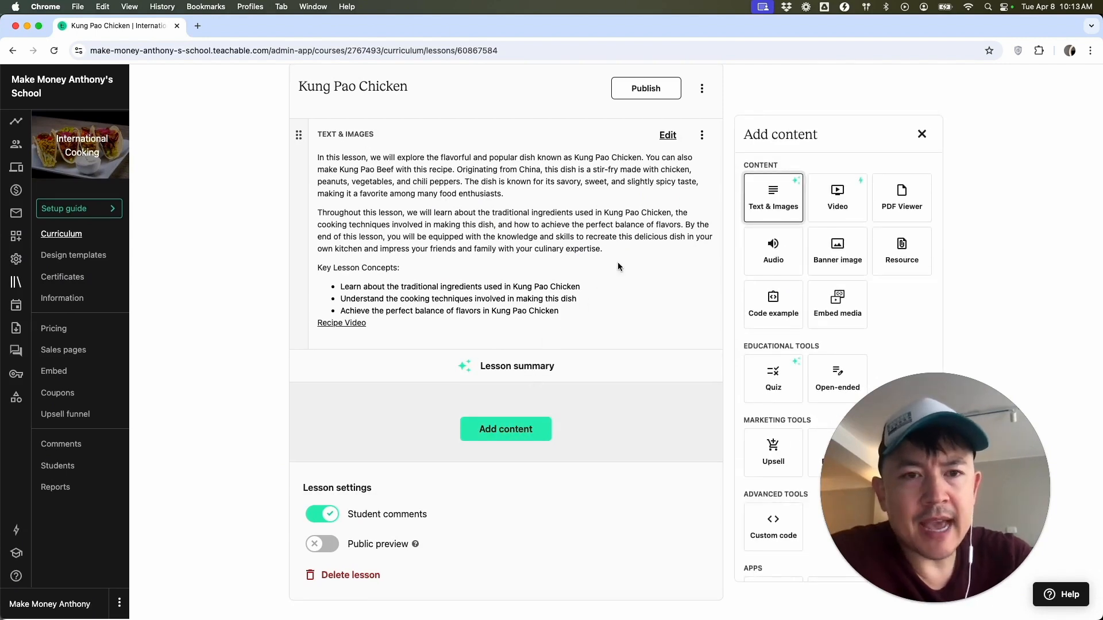
{"action": "scroll", "coordinate": [814, 322], "scroll_direction": "down", "scroll_amount": 2}
{"action": "scroll", "coordinate": [813, 322], "scroll_direction": "up", "scroll_amount": 2}
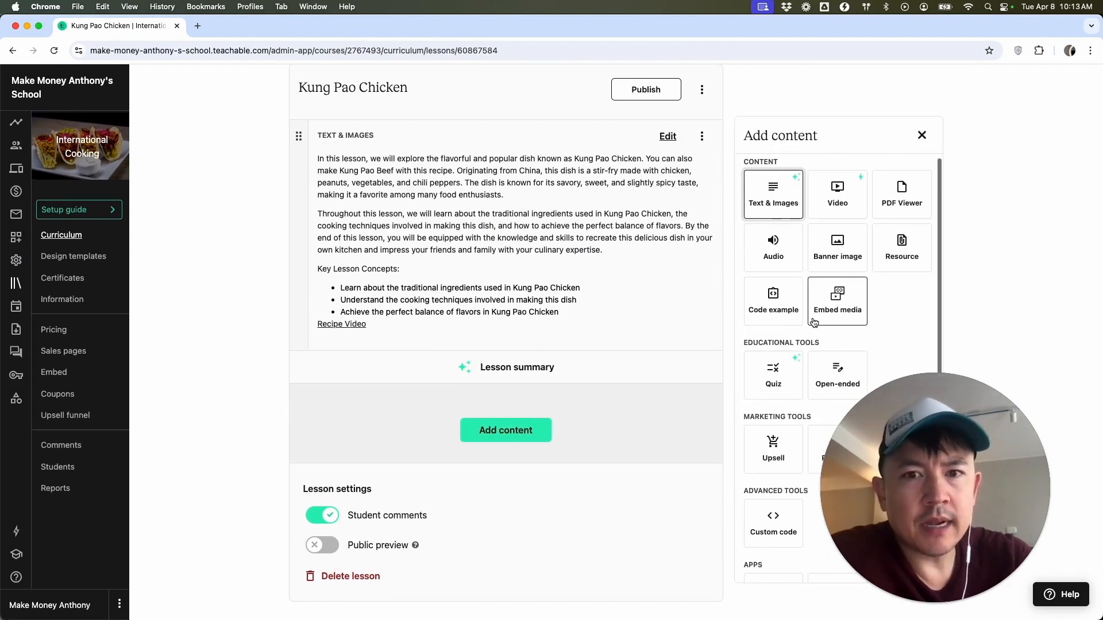
{"action": "left_click", "coordinate": [899, 205]}
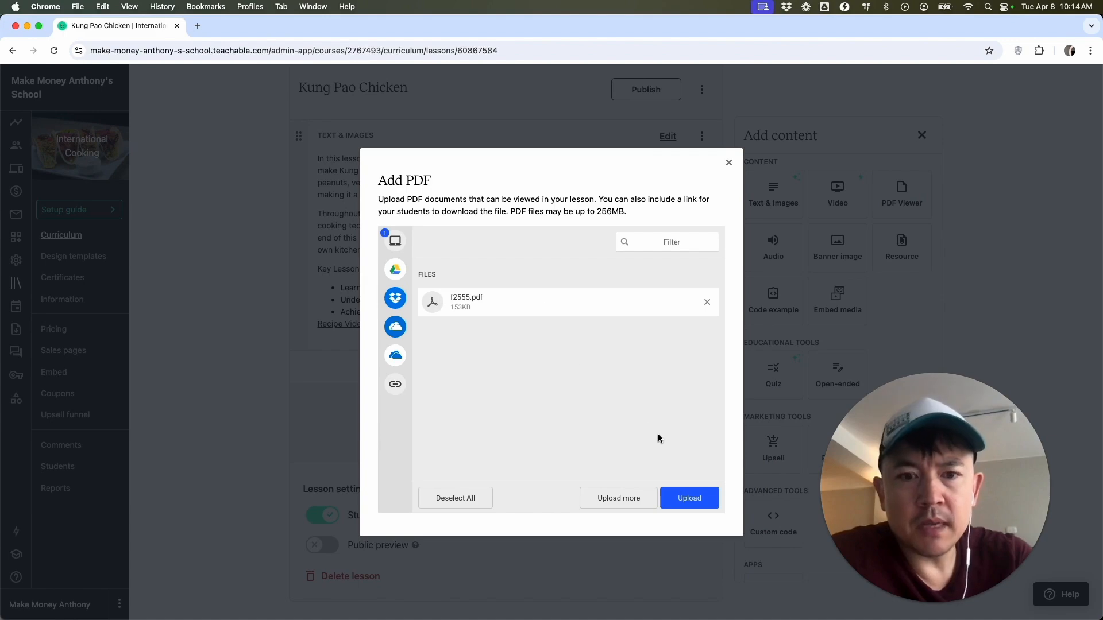
{"action": "left_click", "coordinate": [680, 495]}
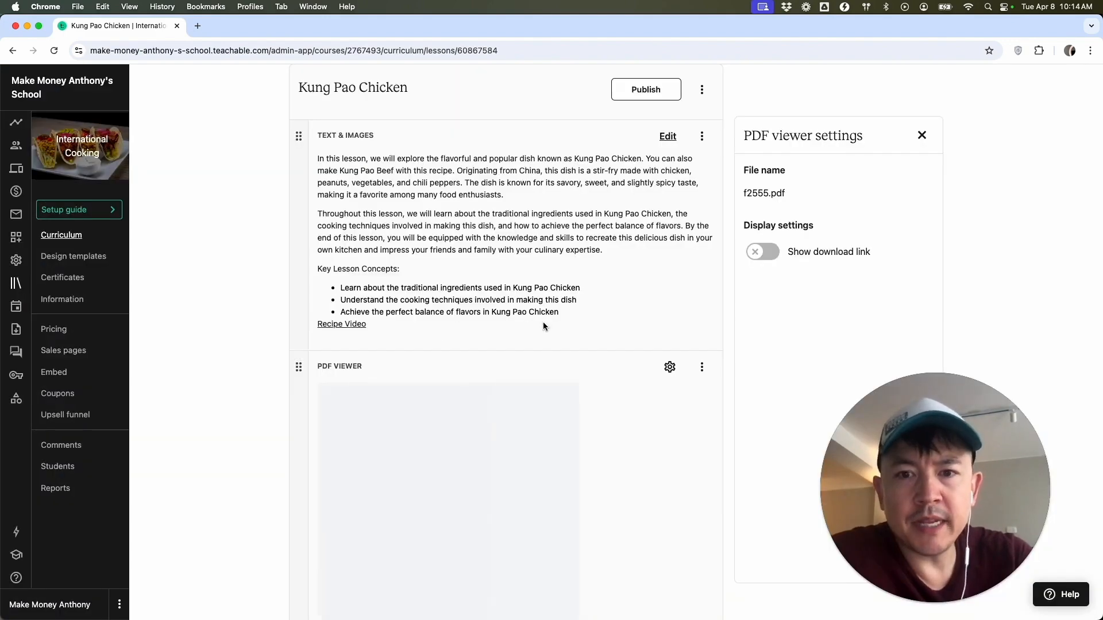
Review the lesson's blocks and the available content types, including educational, marketing and advanced tools and apps
{"action": "scroll", "coordinate": [537, 302], "scroll_direction": "up", "scroll_amount": 2}
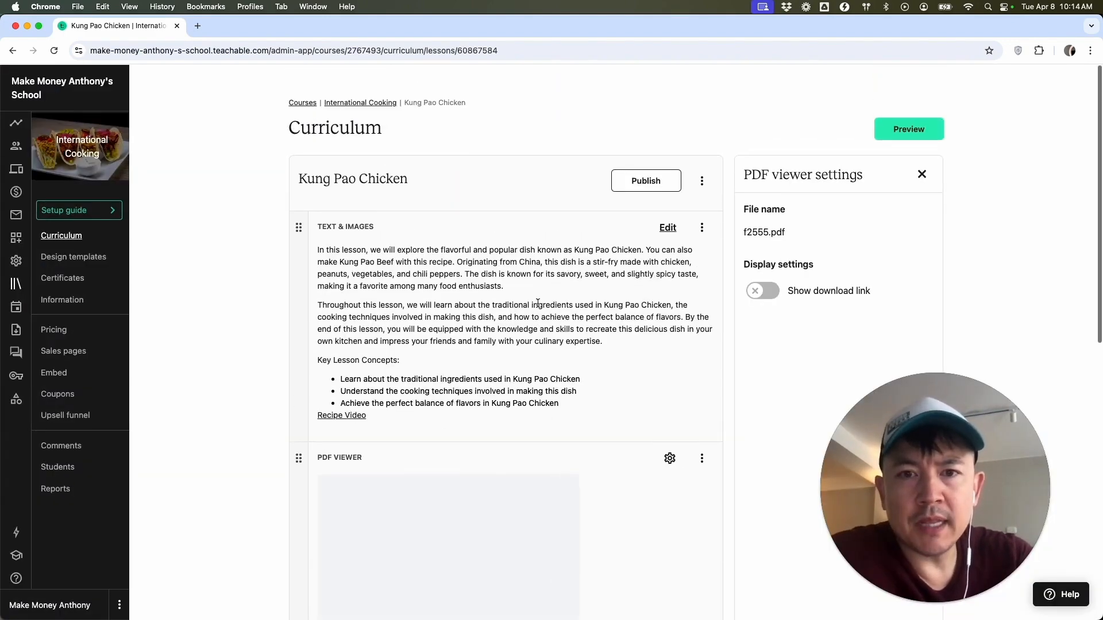
{"action": "scroll", "coordinate": [519, 352], "scroll_direction": "down", "scroll_amount": 10}
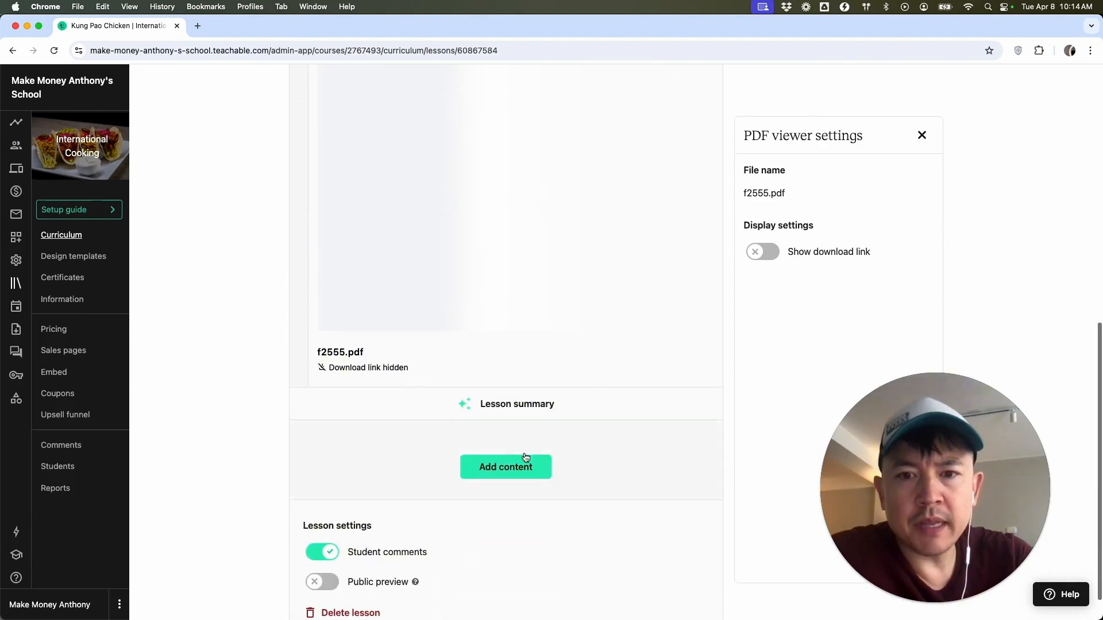
{"action": "left_click", "coordinate": [508, 467]}
{"action": "scroll", "coordinate": [822, 319], "scroll_direction": "down", "scroll_amount": 3}
{"action": "scroll", "coordinate": [822, 320], "scroll_direction": "down", "scroll_amount": 2}
{"action": "scroll", "coordinate": [788, 290], "scroll_direction": "up", "scroll_amount": 2}
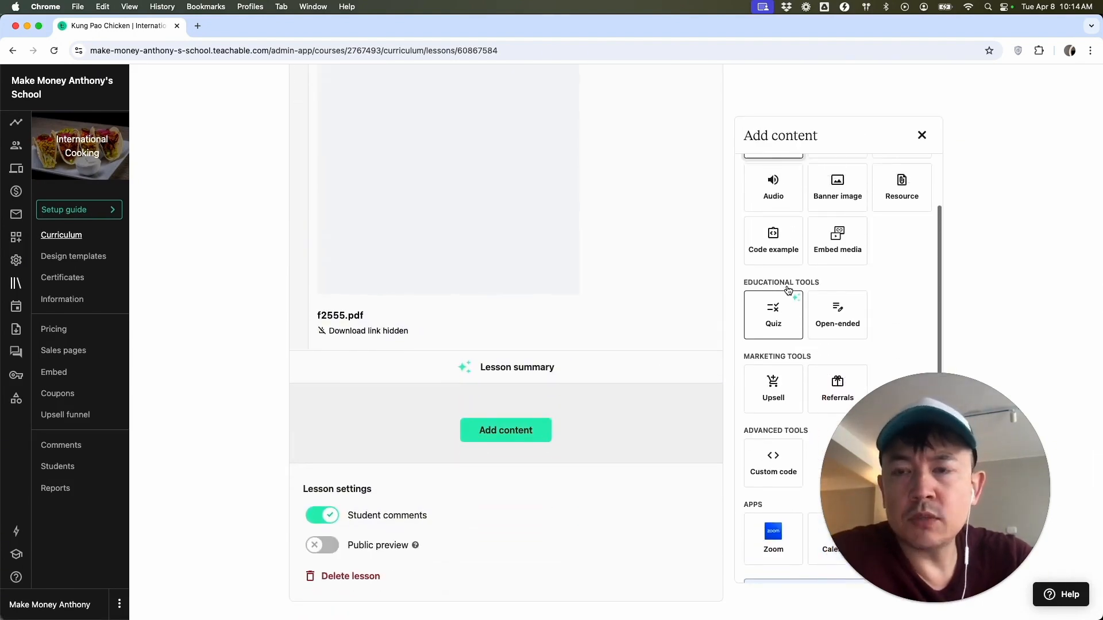
{"action": "scroll", "coordinate": [787, 291], "scroll_direction": "up", "scroll_amount": 3}
{"action": "scroll", "coordinate": [684, 258], "scroll_direction": "up", "scroll_amount": 10}
{"action": "scroll", "coordinate": [682, 258], "scroll_direction": "down", "scroll_amount": 6}
{"action": "scroll", "coordinate": [682, 257], "scroll_direction": "up", "scroll_amount": 6}
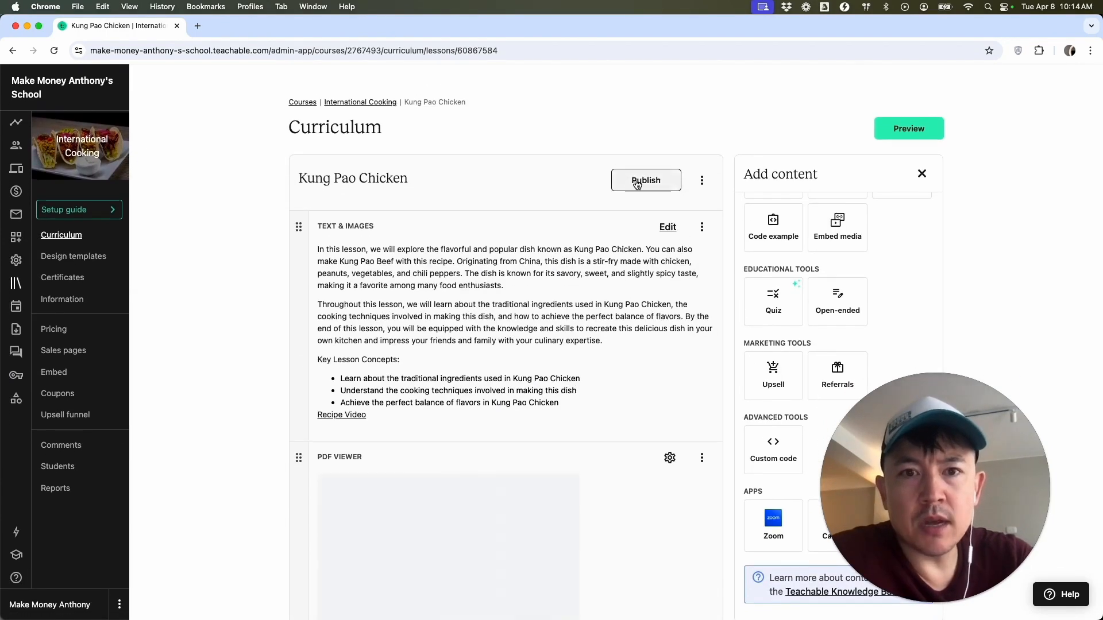
Publish the Kung Pao Chicken lesson and return to the International Cooking curriculum
{"action": "left_click", "coordinate": [637, 182]}
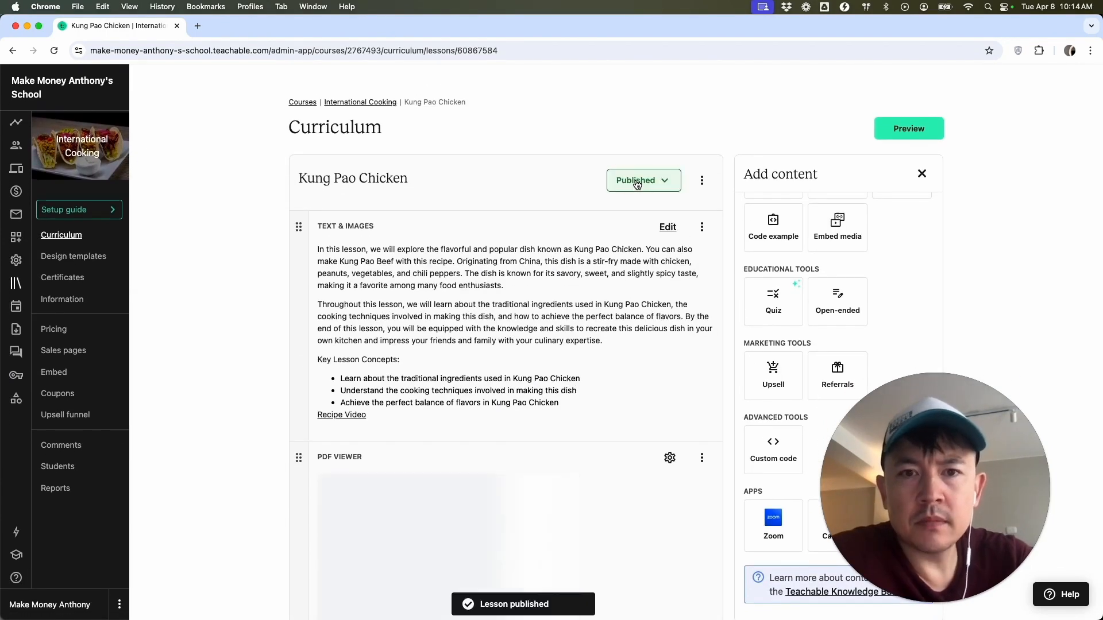
{"action": "left_click", "coordinate": [362, 102]}
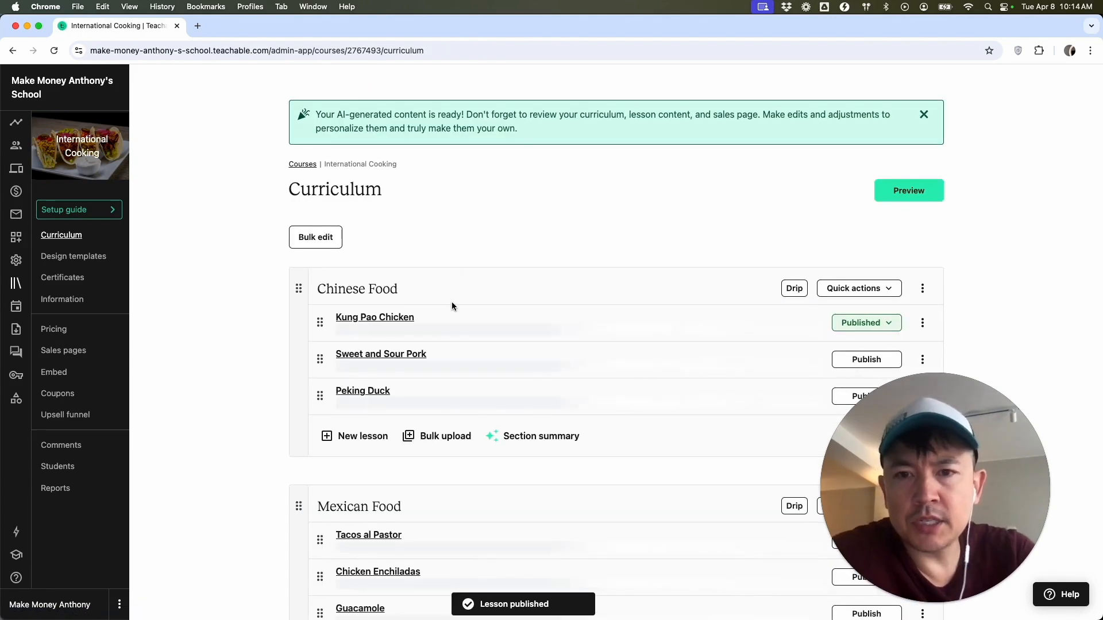
Add a "Thai Food" section at the end of the curriculum with a lesson named "Pad Thai", and save it
{"action": "scroll", "coordinate": [501, 435], "scroll_direction": "down", "scroll_amount": 2}
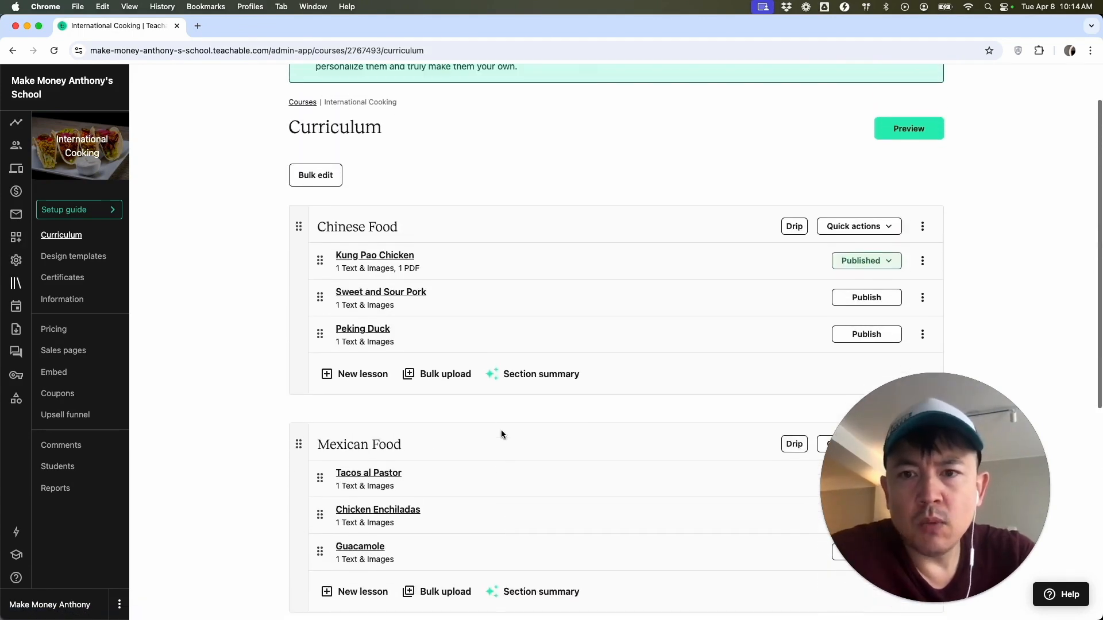
{"action": "scroll", "coordinate": [429, 401], "scroll_direction": "down", "scroll_amount": 5}
{"action": "scroll", "coordinate": [406, 544], "scroll_direction": "down", "scroll_amount": 6}
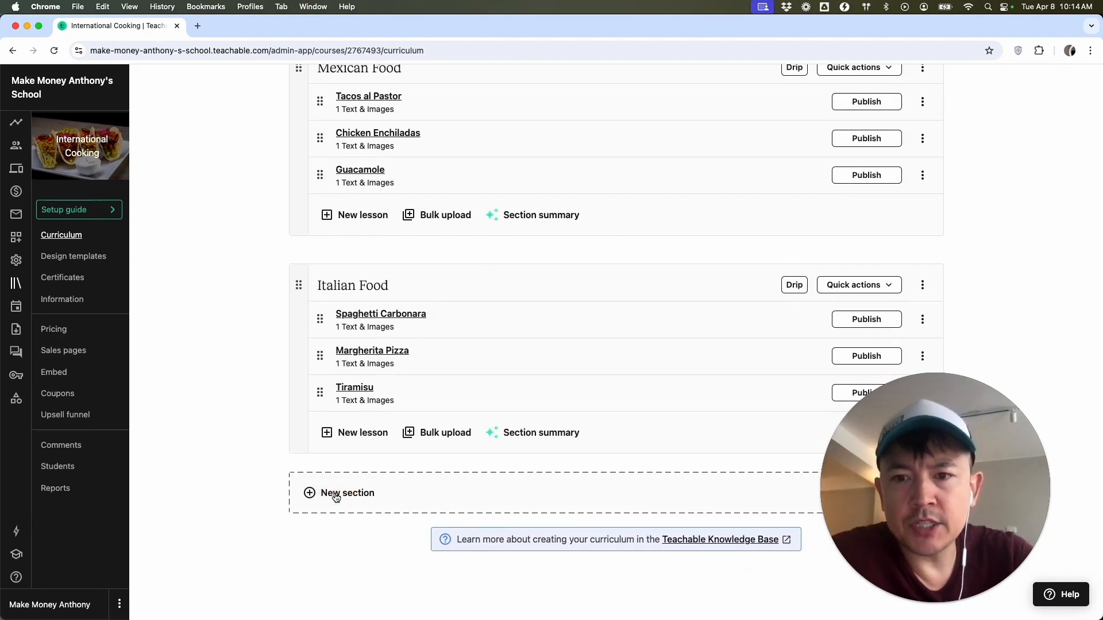
{"action": "left_click", "coordinate": [336, 495]}
{"action": "type", "text": "Thai Food"}
{"action": "left_click", "coordinate": [646, 361]}
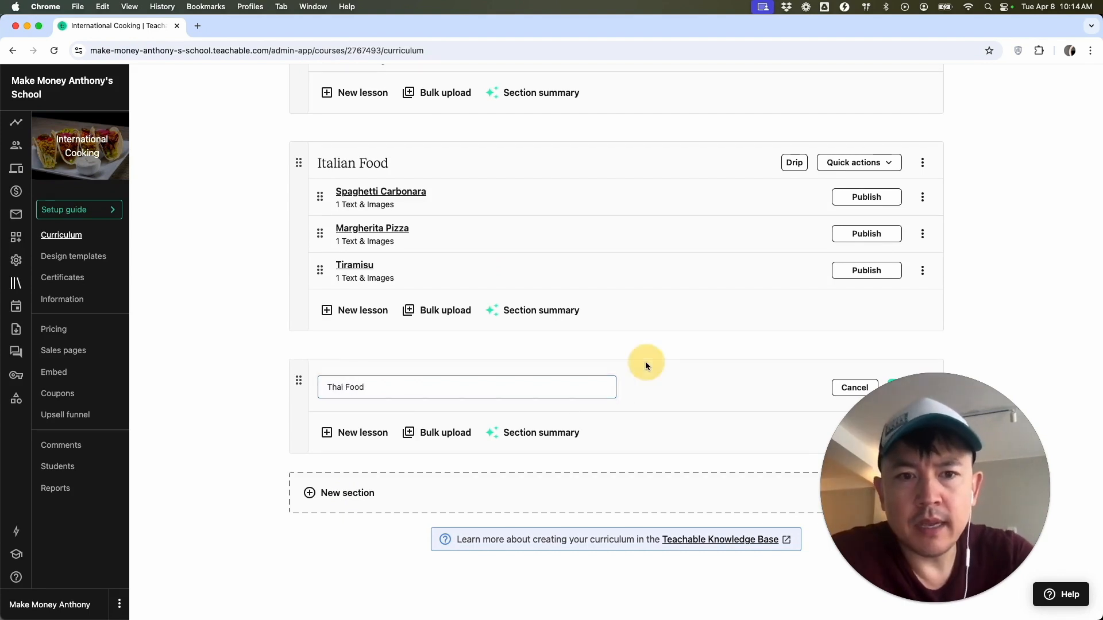
{"action": "left_click", "coordinate": [363, 434]}
{"action": "type", "text": "Pad Thai"}
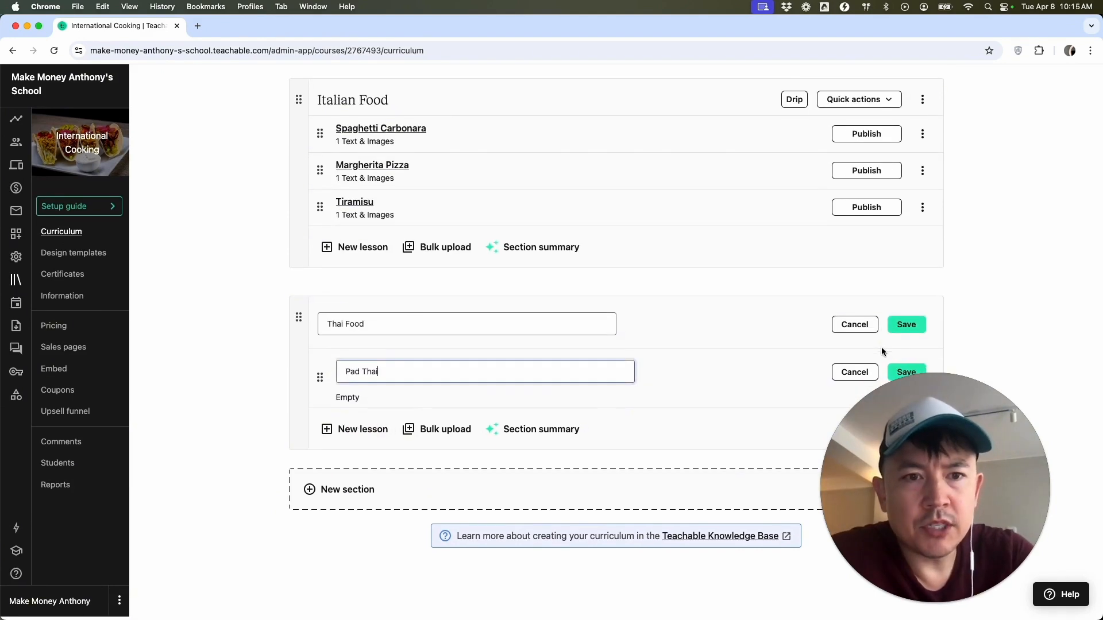
{"action": "left_click", "coordinate": [905, 328]}
Publish all lessons in the Chinese, Mexican, Italian and Thai Food sections
{"action": "scroll", "coordinate": [719, 277], "scroll_direction": "up", "scroll_amount": 6}
{"action": "scroll", "coordinate": [719, 277], "scroll_direction": "up", "scroll_amount": 3}
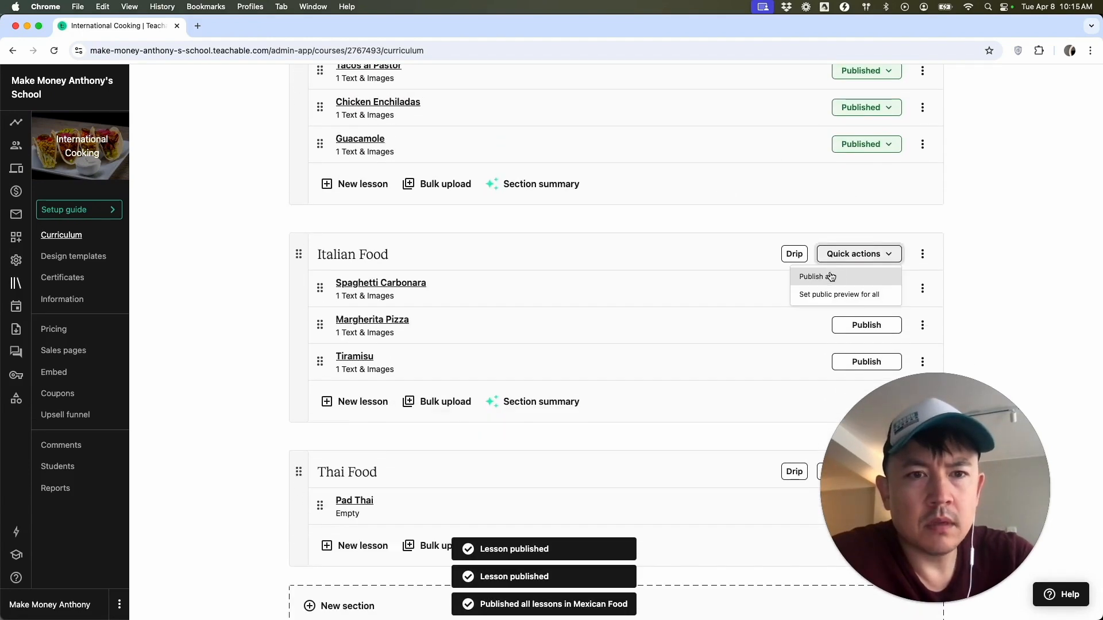
{"action": "left_click", "coordinate": [832, 276]}
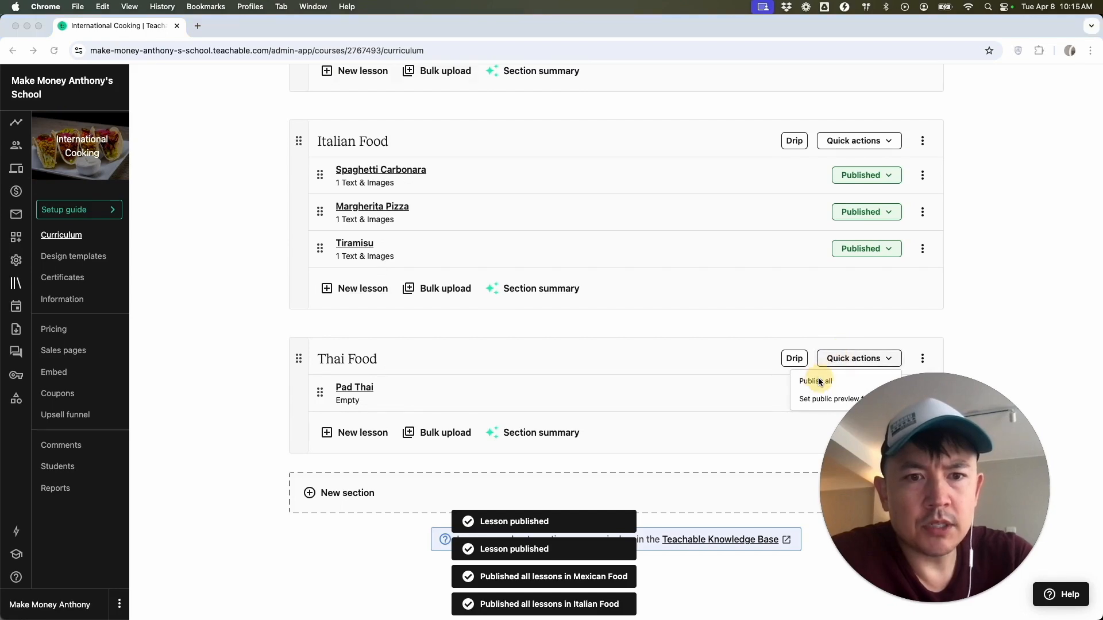
{"action": "left_click", "coordinate": [812, 379]}
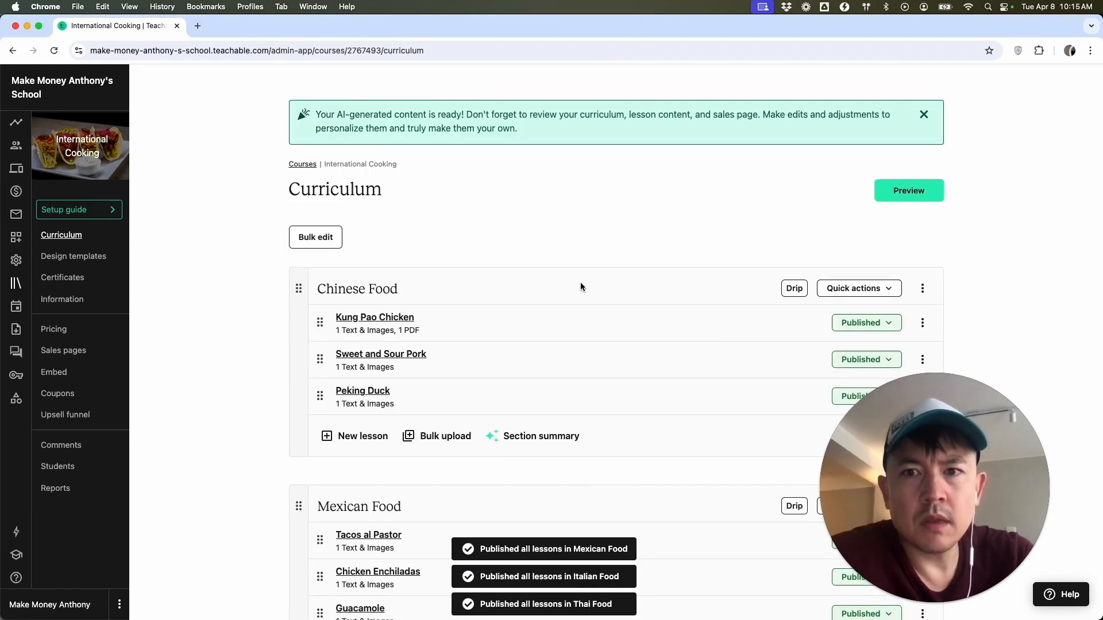
Preview the International Cooking course page, look through its sections and lessons, and close the preview
{"action": "left_click", "coordinate": [908, 190]}
{"action": "scroll", "coordinate": [560, 269], "scroll_direction": "down", "scroll_amount": 4}
{"action": "scroll", "coordinate": [559, 270], "scroll_direction": "up", "scroll_amount": 4}
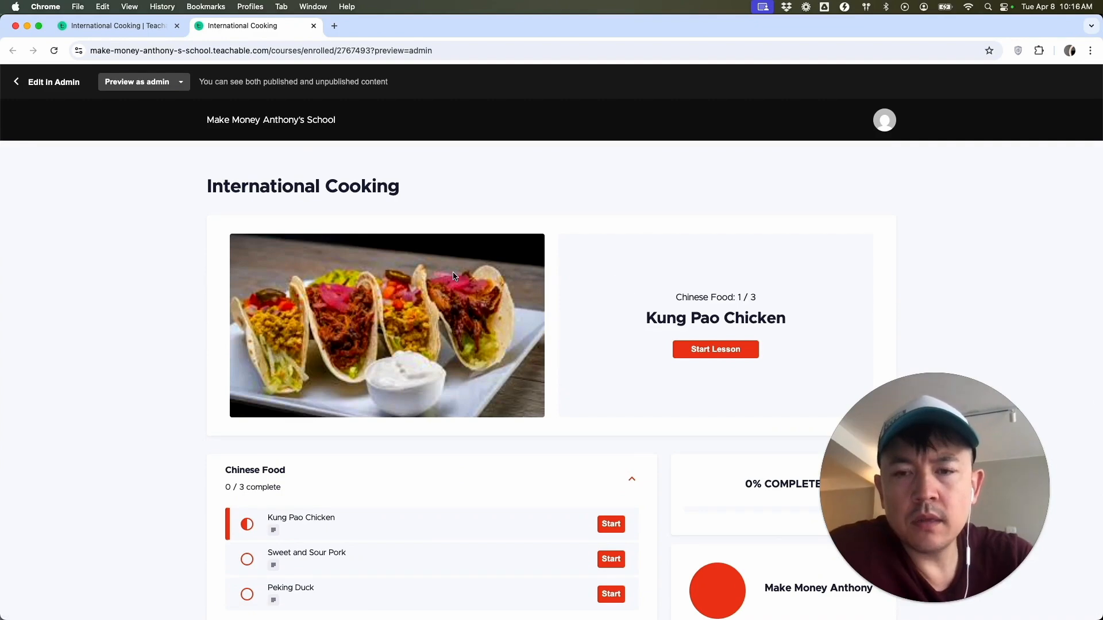
{"action": "scroll", "coordinate": [553, 350], "scroll_direction": "down", "scroll_amount": 8}
{"action": "scroll", "coordinate": [515, 362], "scroll_direction": "up", "scroll_amount": 3}
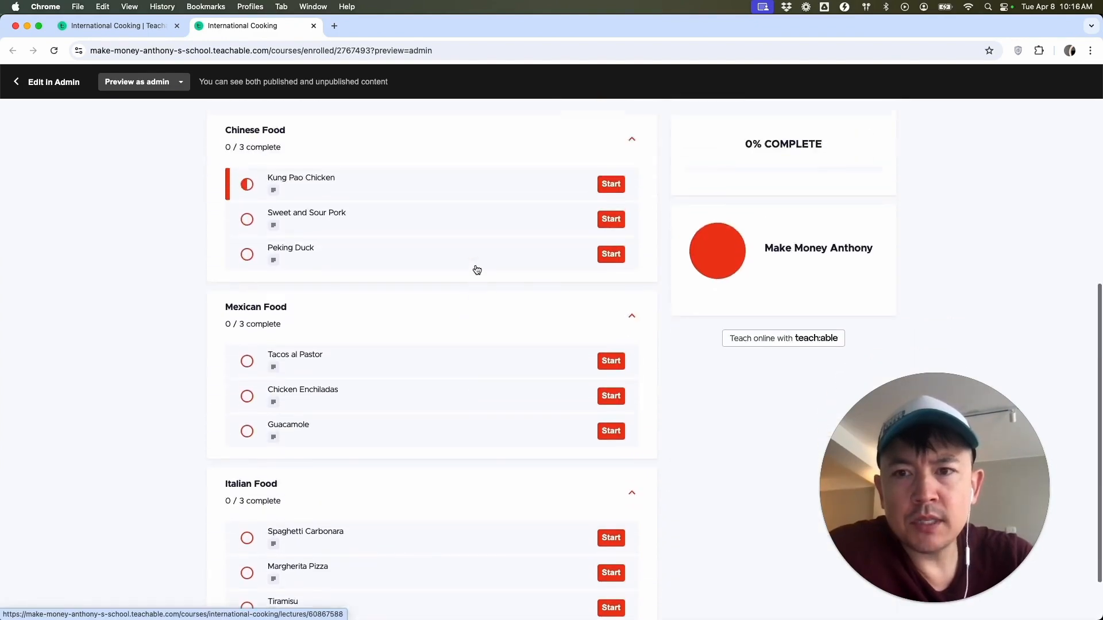
{"action": "scroll", "coordinate": [515, 362], "scroll_direction": "down", "scroll_amount": 3}
{"action": "scroll", "coordinate": [522, 378], "scroll_direction": "up", "scroll_amount": 8}
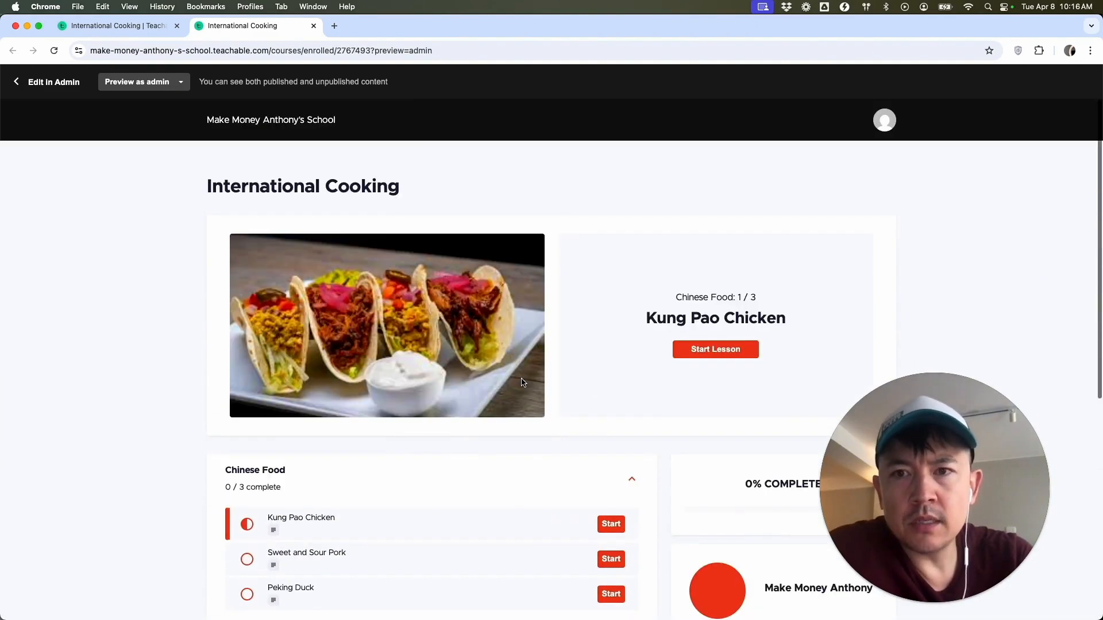
{"action": "left_click", "coordinate": [313, 25]}
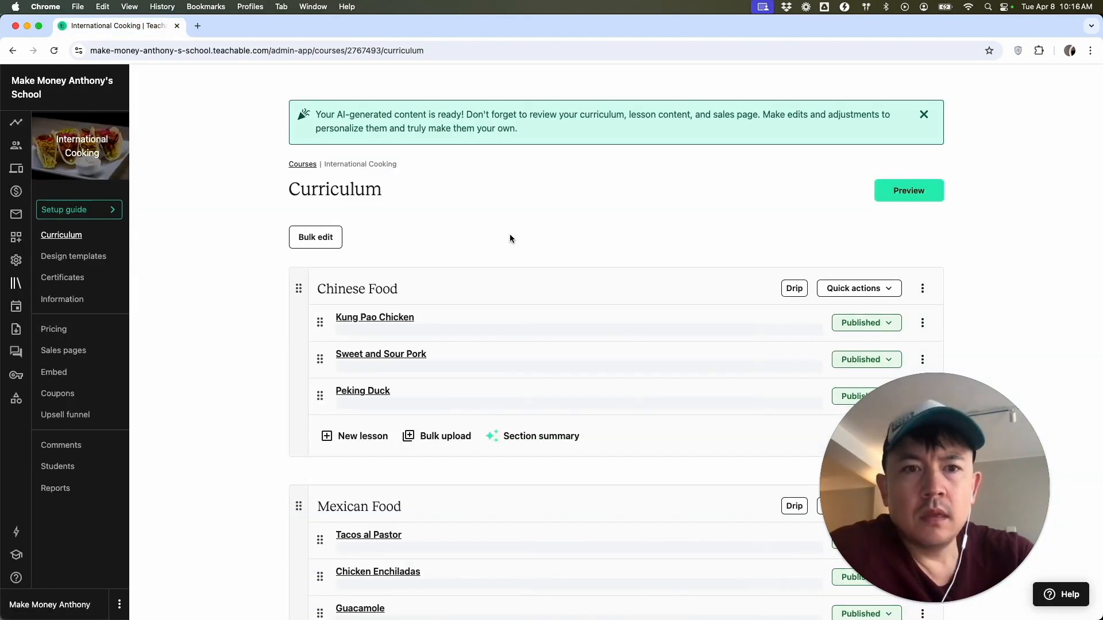
{"action": "scroll", "coordinate": [672, 316], "scroll_direction": "down", "scroll_amount": 3}
{"action": "scroll", "coordinate": [674, 318], "scroll_direction": "up", "scroll_amount": 2}
{"action": "scroll", "coordinate": [674, 317], "scroll_direction": "up", "scroll_amount": 1}
{"action": "scroll", "coordinate": [526, 381], "scroll_direction": "down", "scroll_amount": 3}
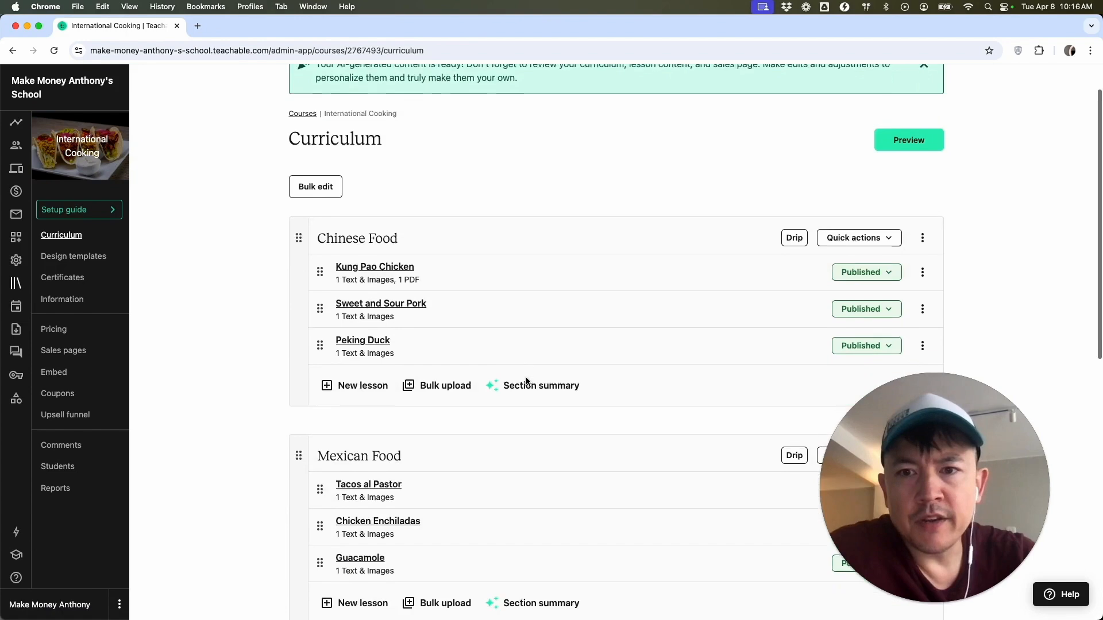
{"action": "scroll", "coordinate": [526, 382], "scroll_direction": "up", "scroll_amount": 3}
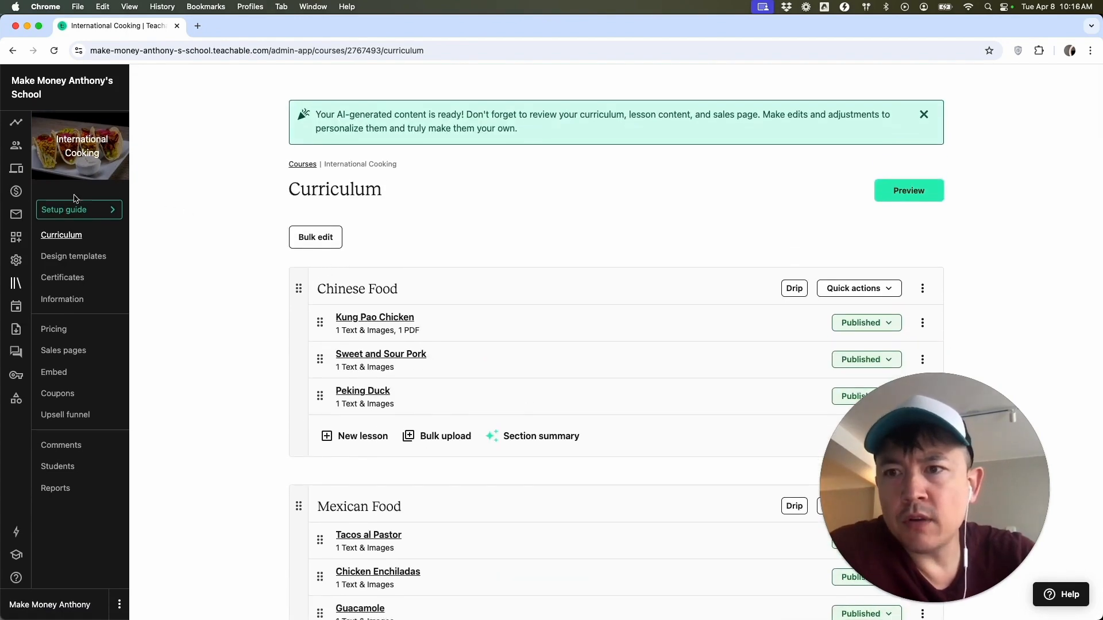
Publish the International Cooking course from its setup guide, copy the sales page link, and finish the launch dialog
{"action": "left_click", "coordinate": [113, 211]}
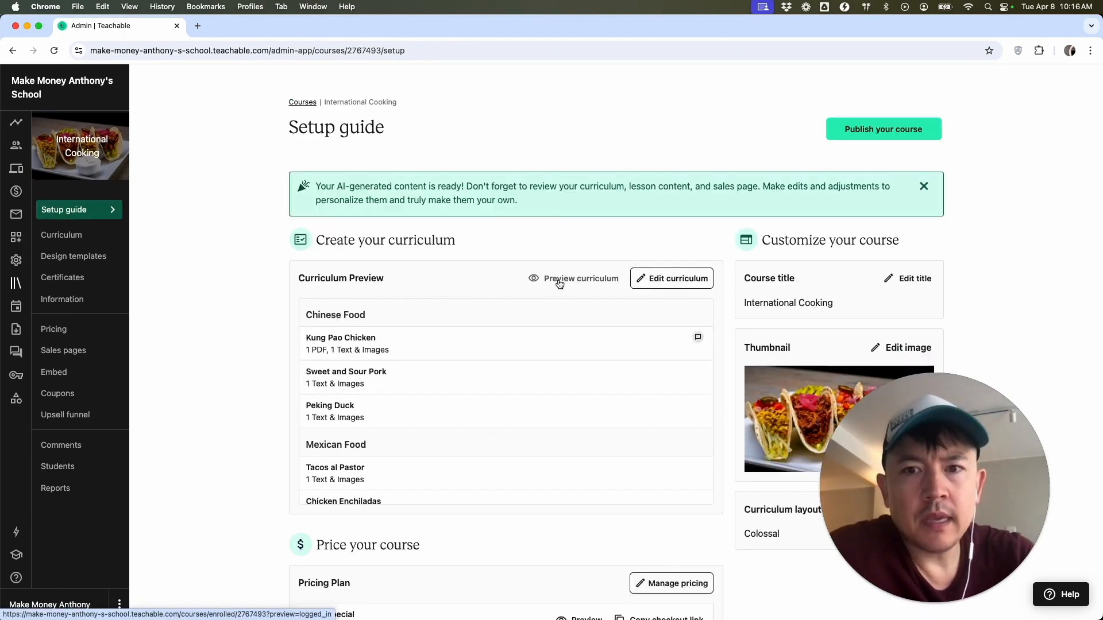
{"action": "left_click", "coordinate": [874, 132]}
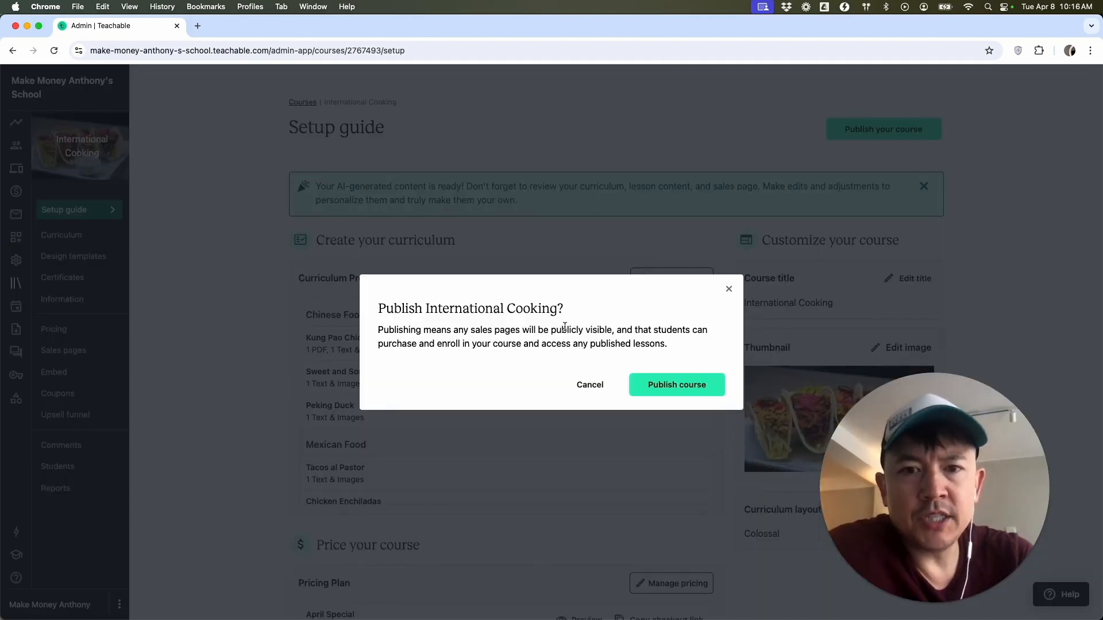
{"action": "left_click", "coordinate": [665, 391]}
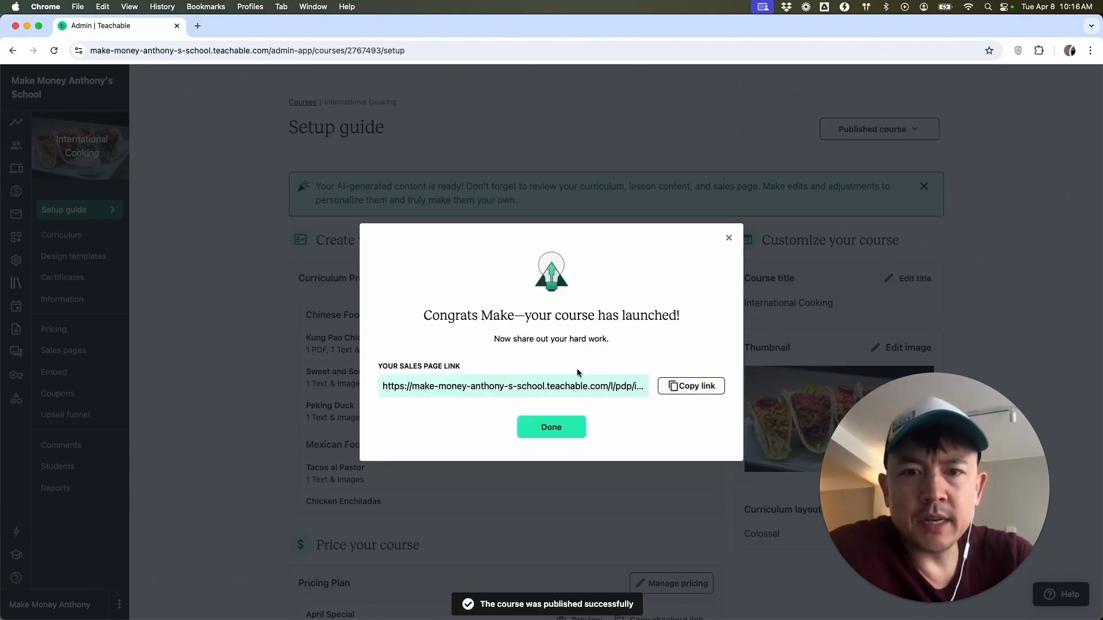
{"action": "left_click", "coordinate": [687, 387]}
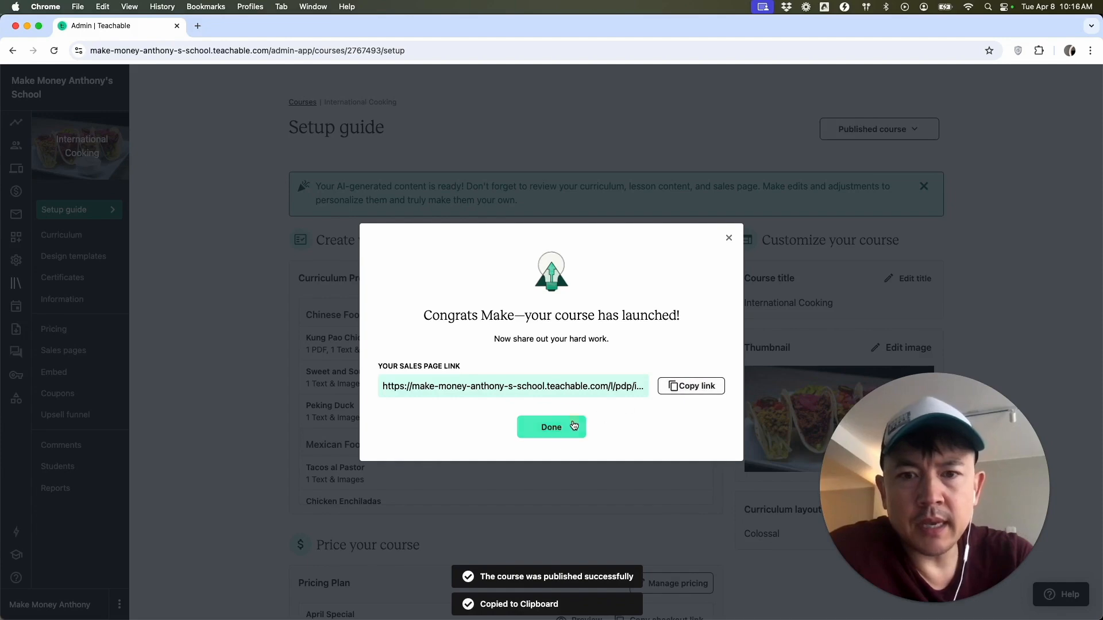
{"action": "left_click", "coordinate": [573, 426]}
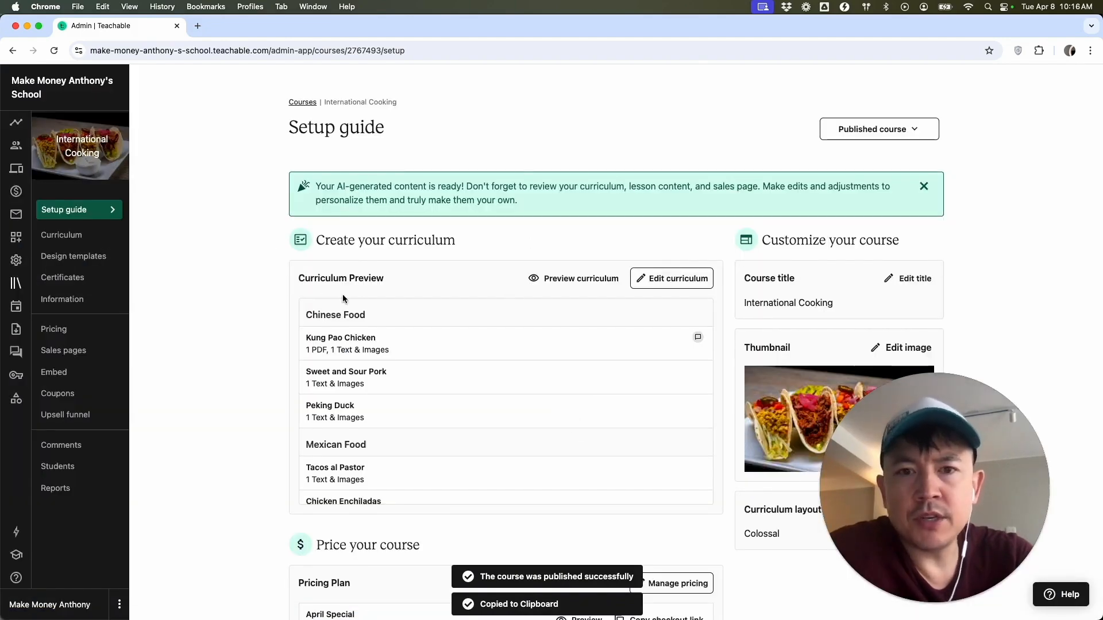
Preview the International Cooking course as a student from the school's course list and look through its sections and lessons
{"action": "left_click", "coordinate": [13, 284]}
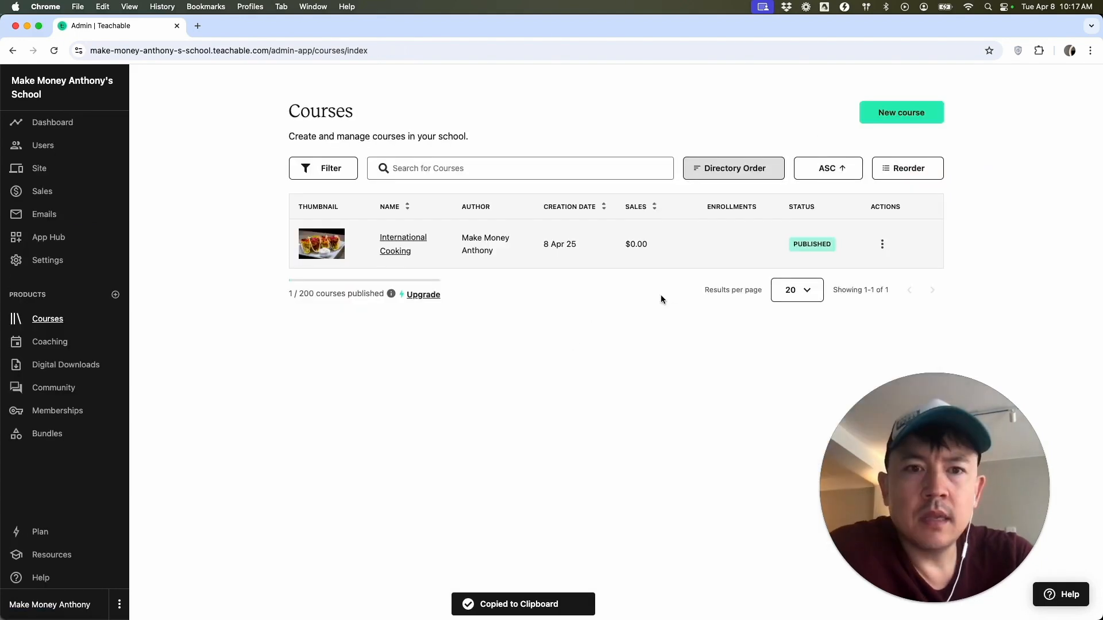
{"action": "left_click", "coordinate": [883, 246]}
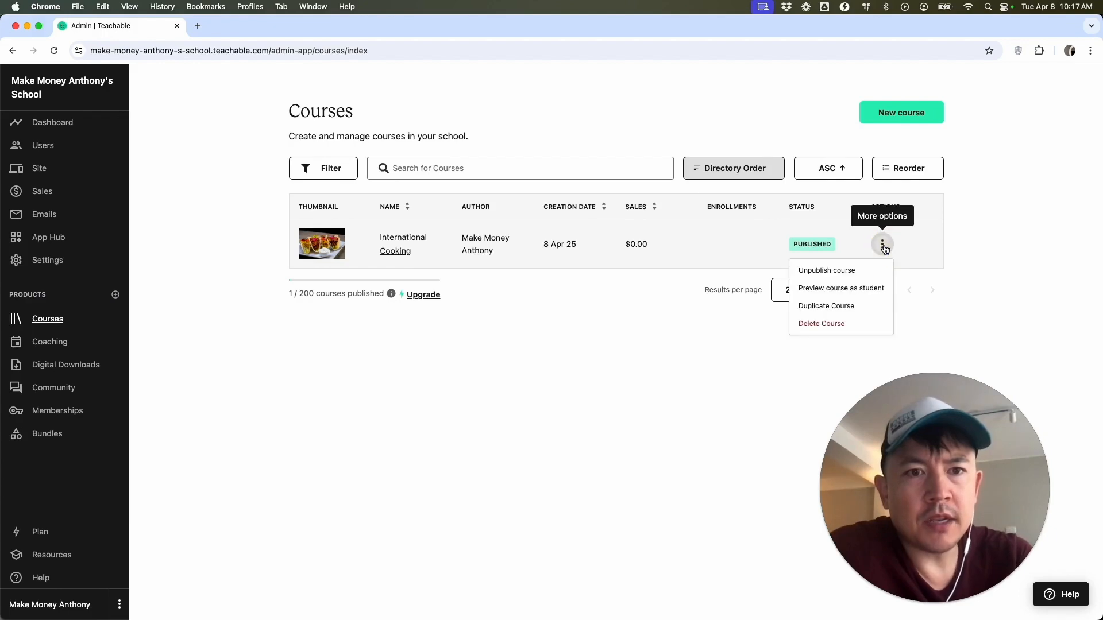
{"action": "left_click", "coordinate": [839, 289]}
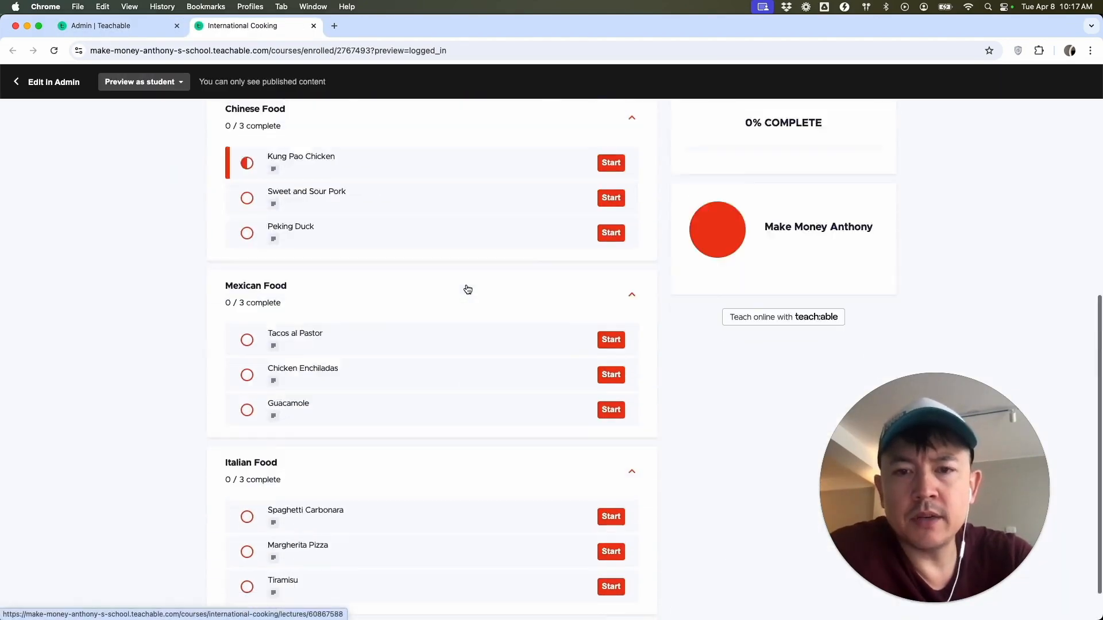
{"action": "scroll", "coordinate": [467, 289], "scroll_direction": "down", "scroll_amount": 5}
{"action": "scroll", "coordinate": [468, 289], "scroll_direction": "up", "scroll_amount": 5}
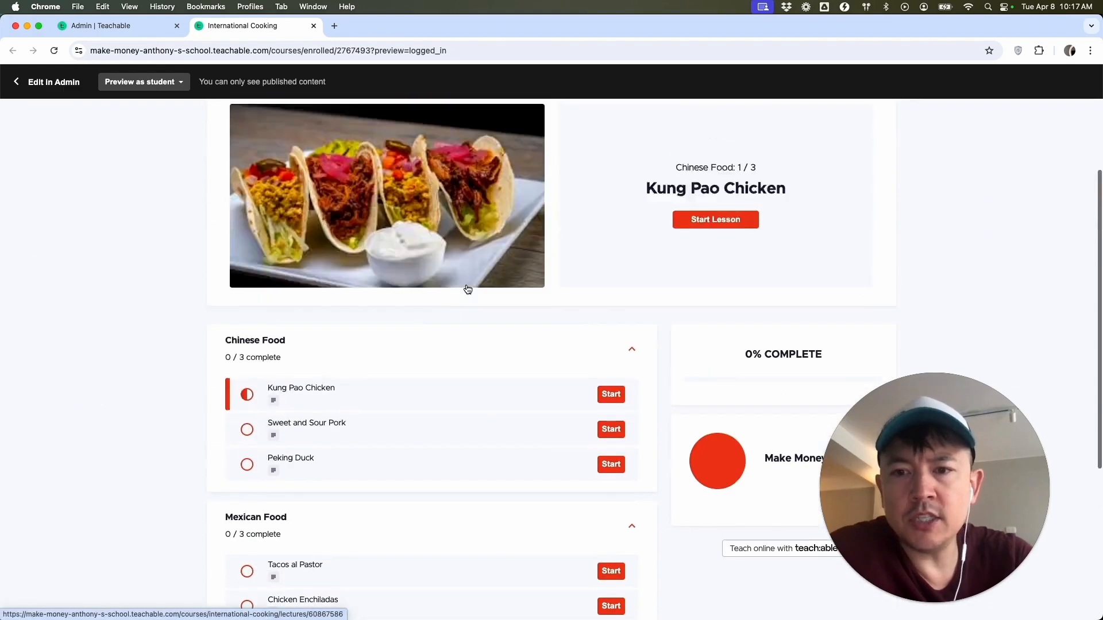